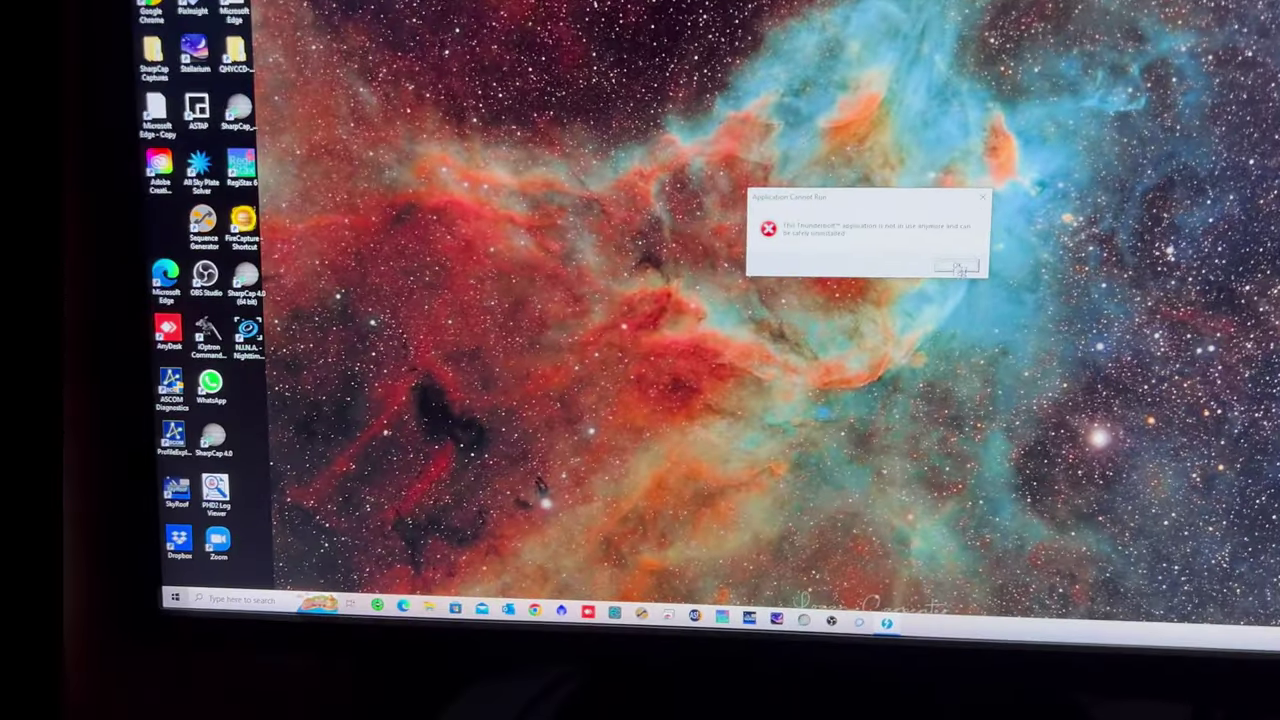
- Dismiss the error, load the default N.I.N.A. profile, and zoom Stellarium in on Puppis near Canopus
left_click(957, 268)
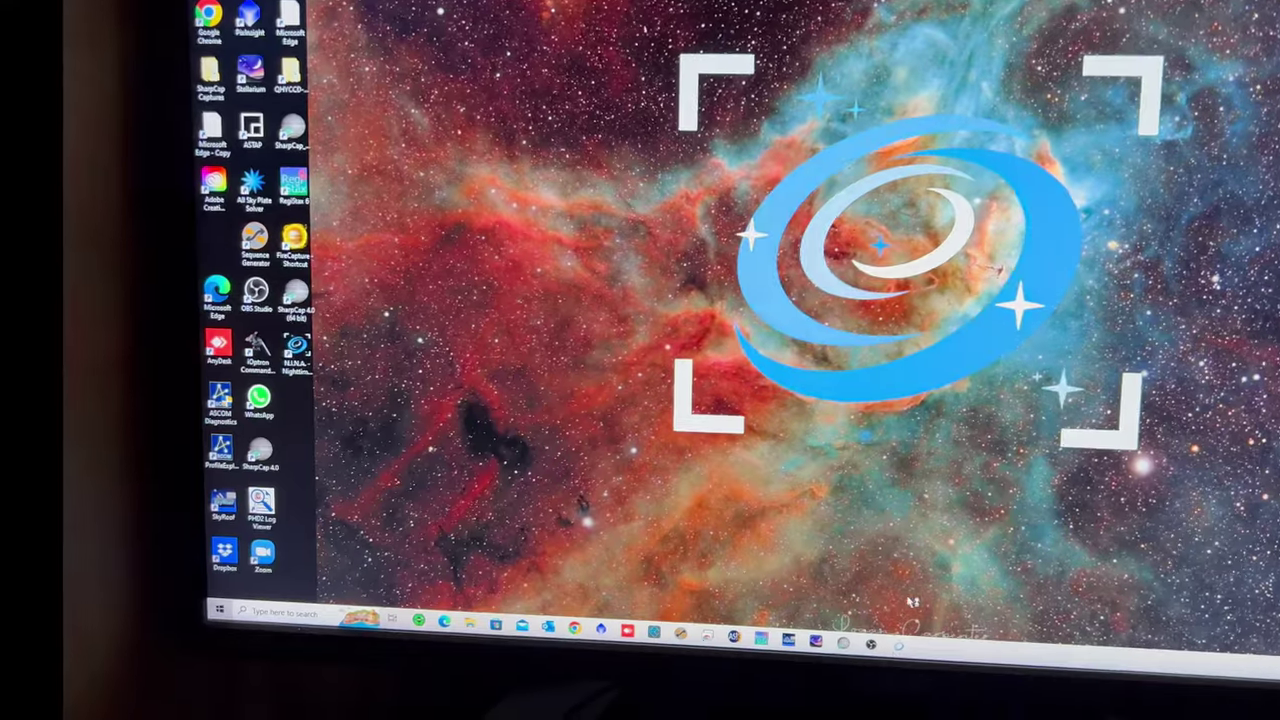
key("Return")
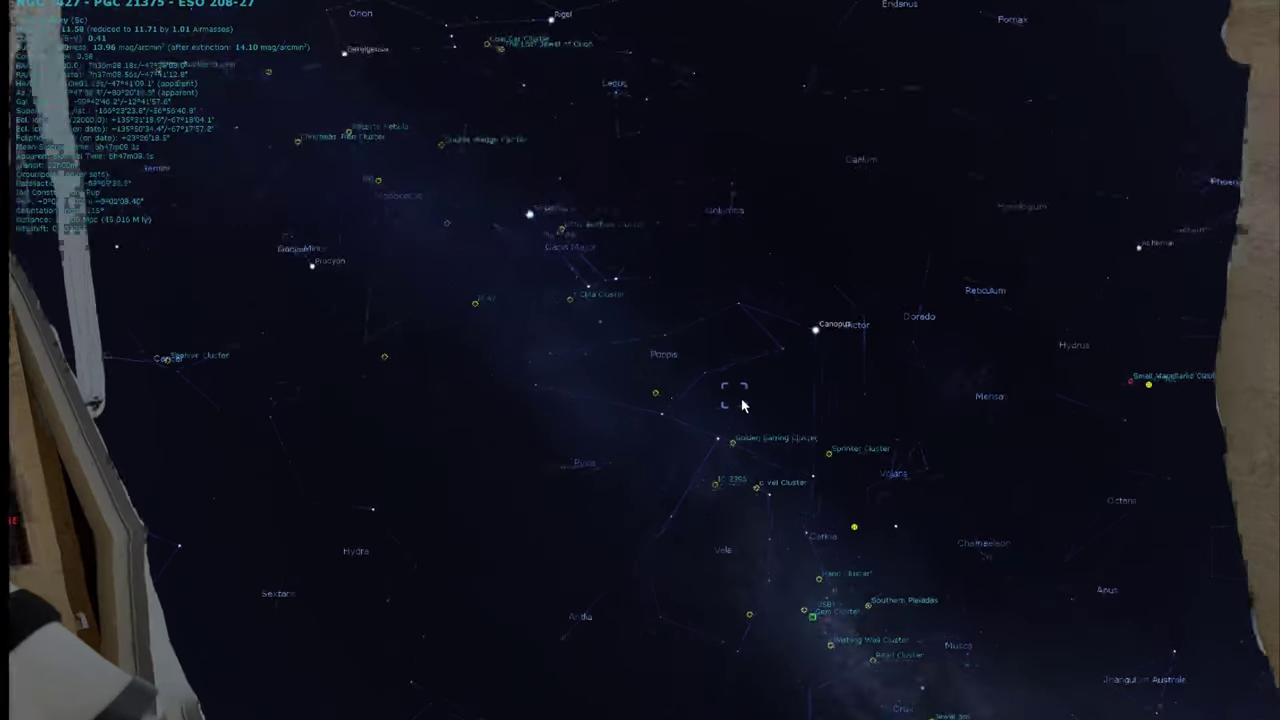
scroll(742, 406, "up", 2)
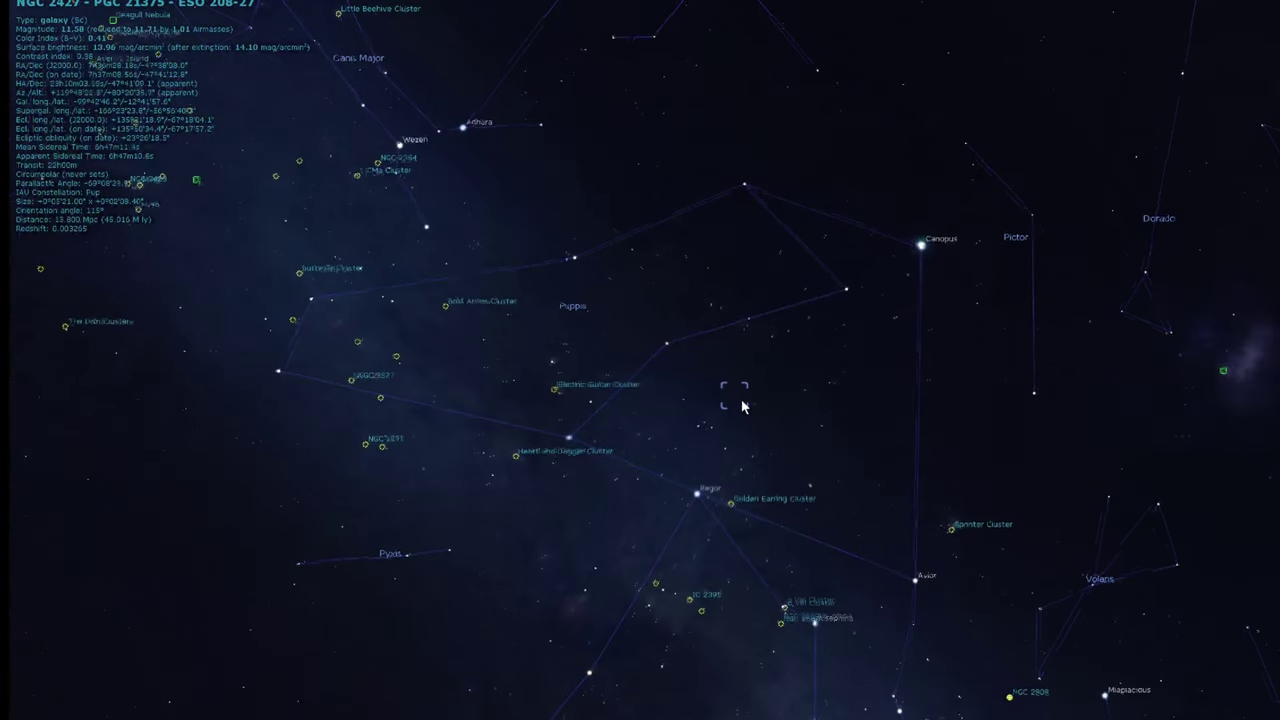
scroll(742, 406, "up", 2)
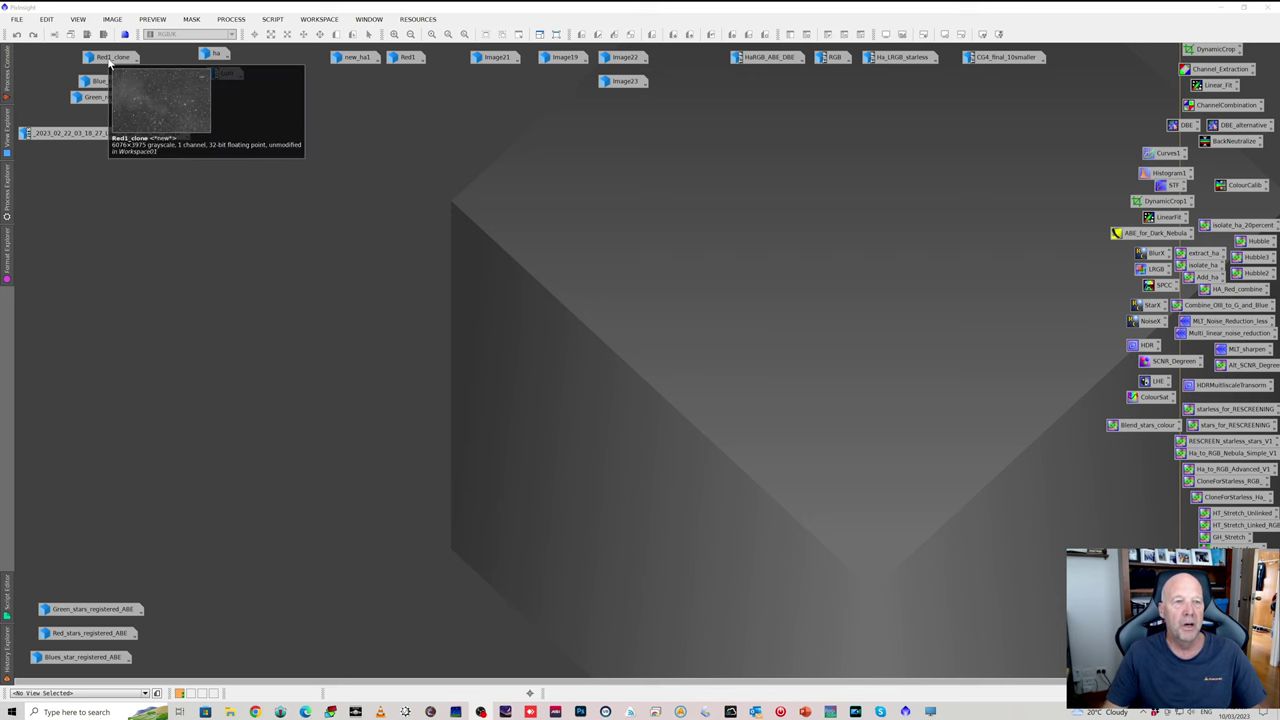
left_click(104, 132)
double_click(104, 132)
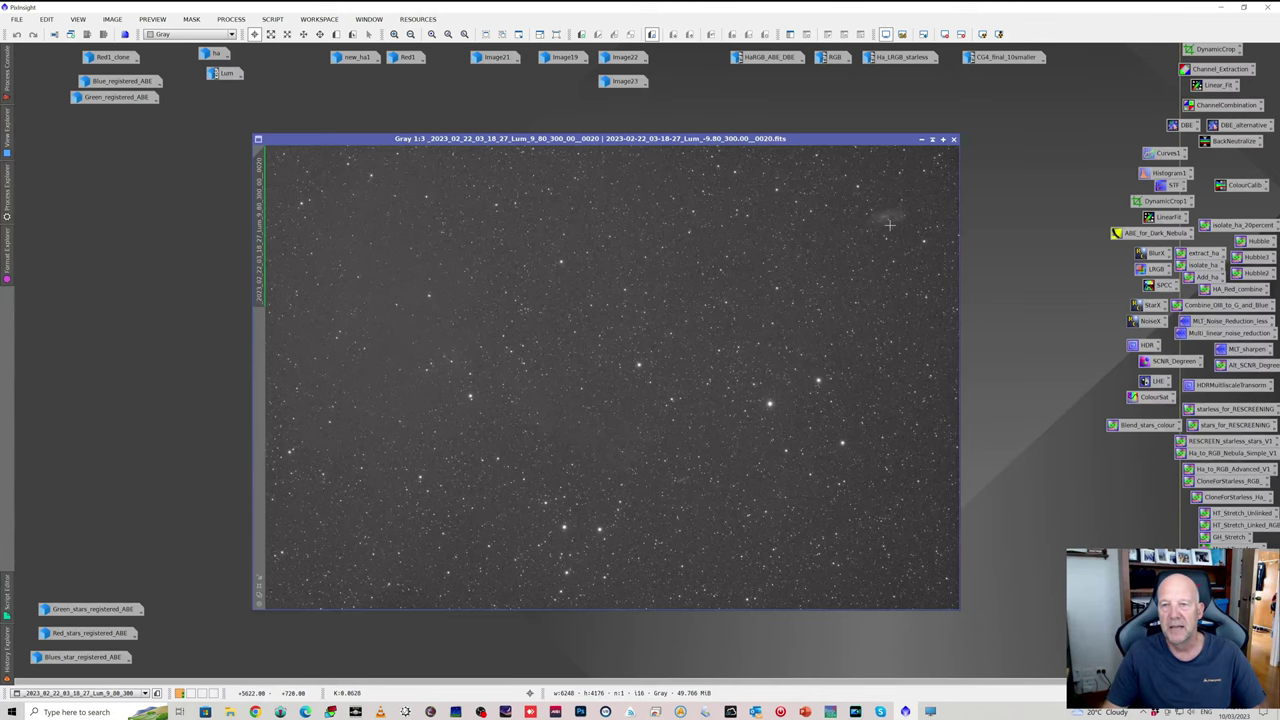
scroll(689, 555, "up", 2)
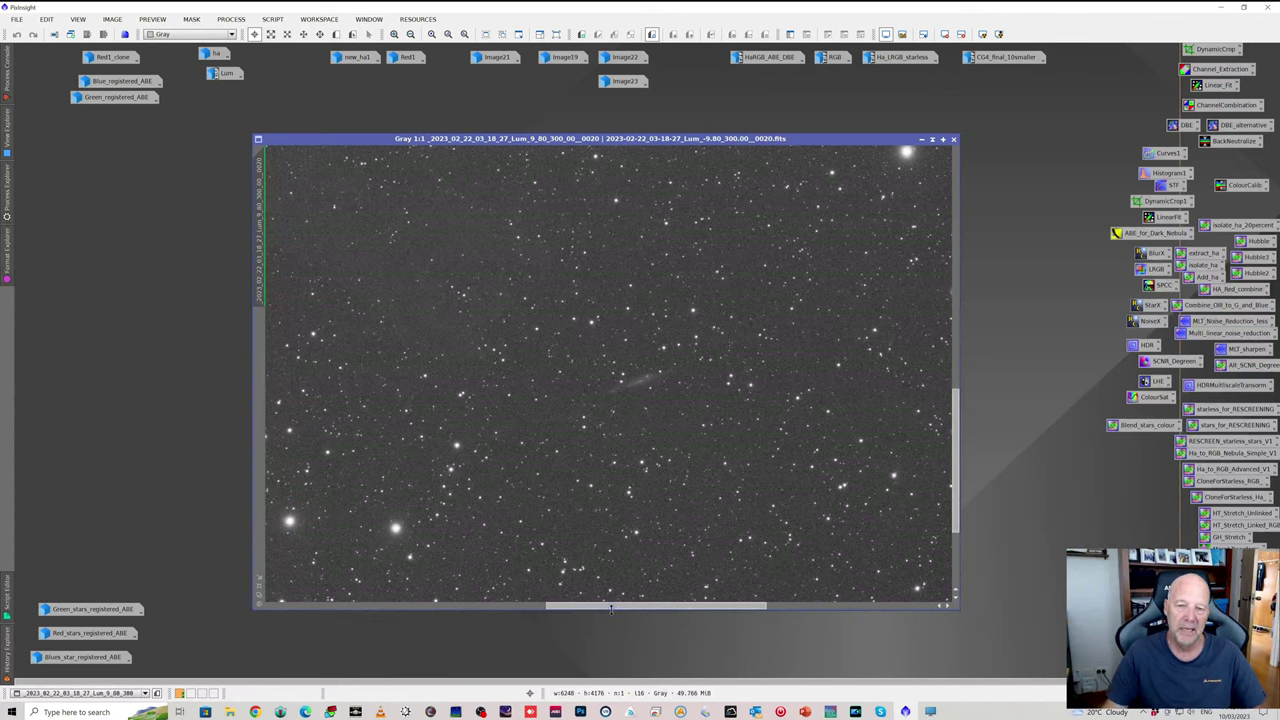
left_click(561, 578)
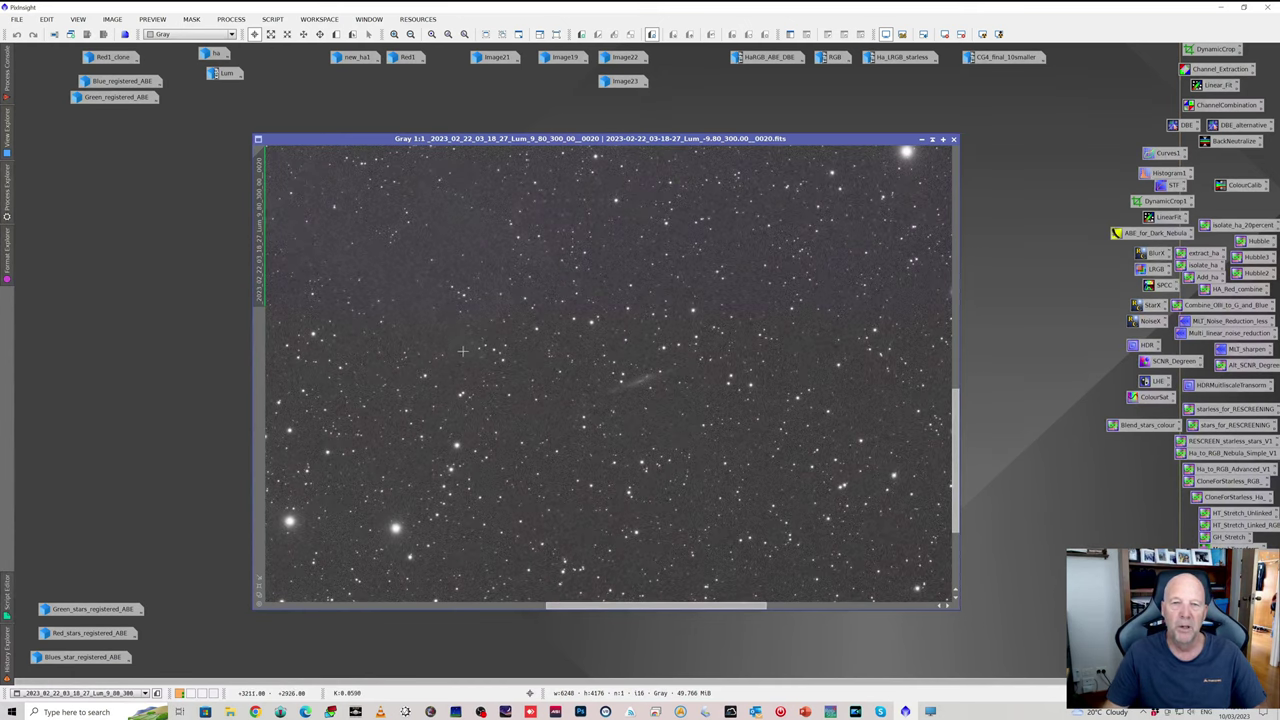
scroll(461, 349, "down", 1)
left_click_drag(614, 606, 527, 598)
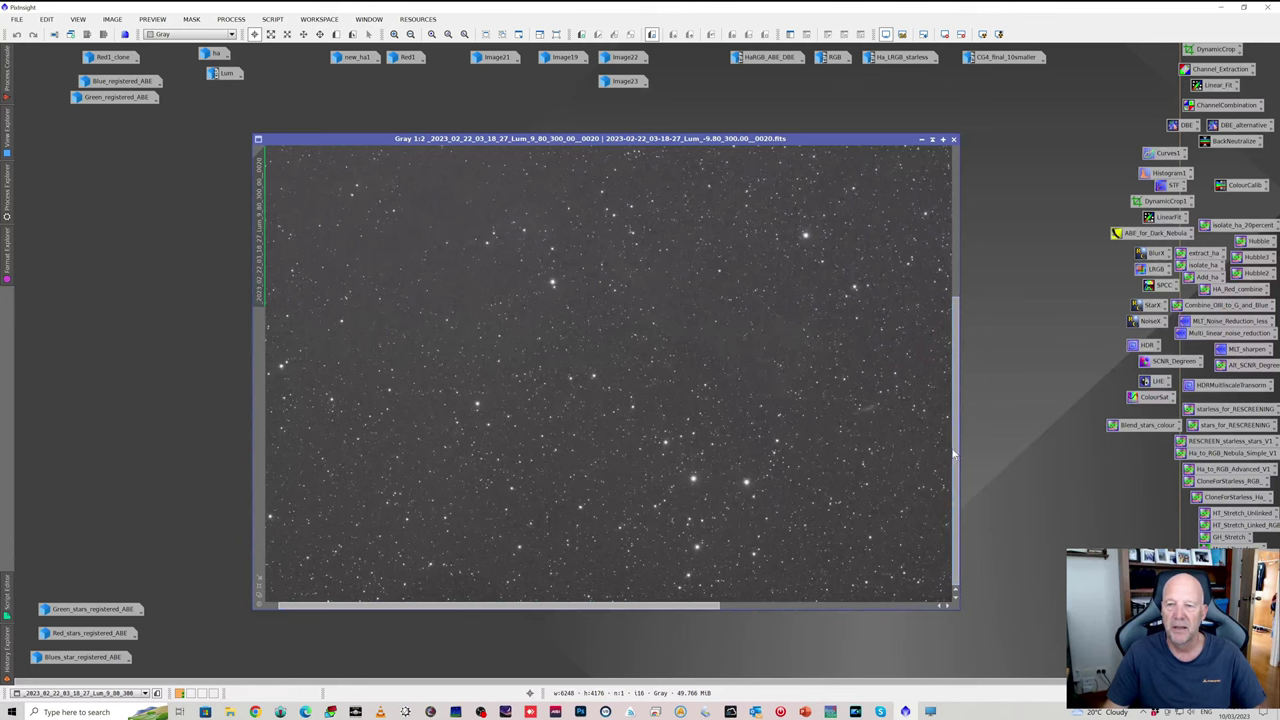
left_click(944, 416)
left_click_drag(955, 416, 955, 312)
scroll(522, 374, "down", 1)
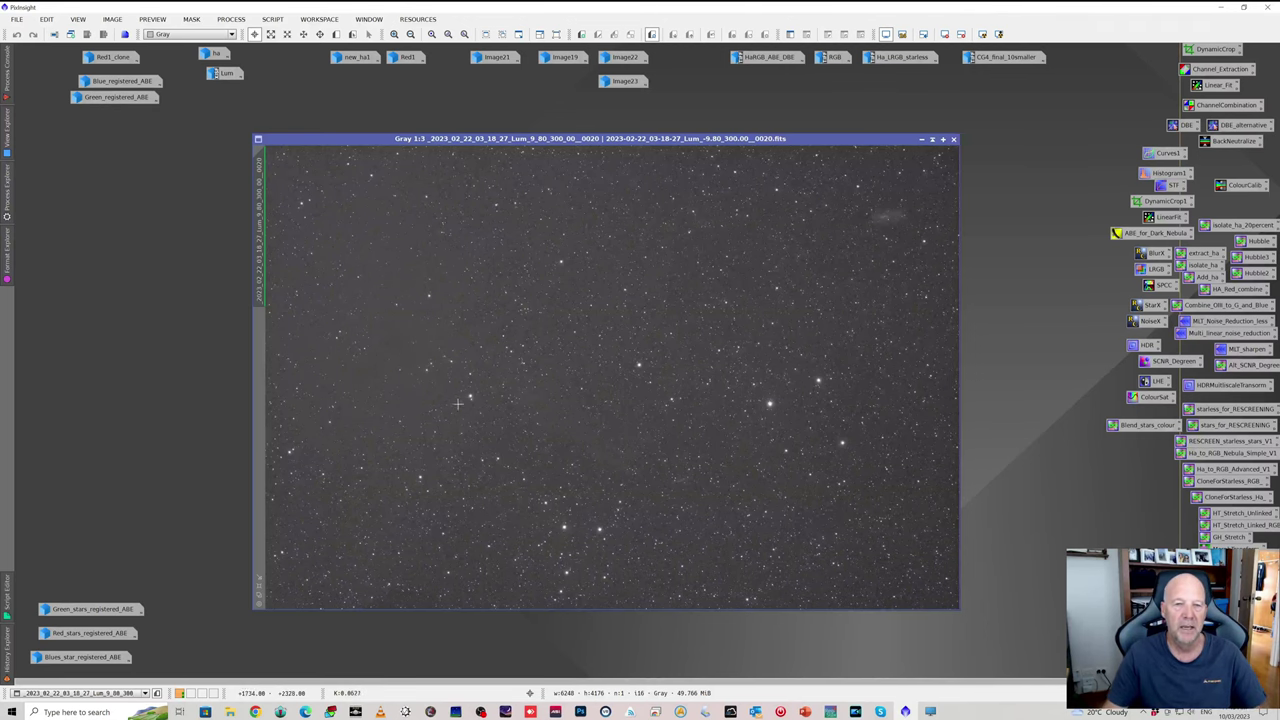
left_click(921, 139)
double_click(224, 73)
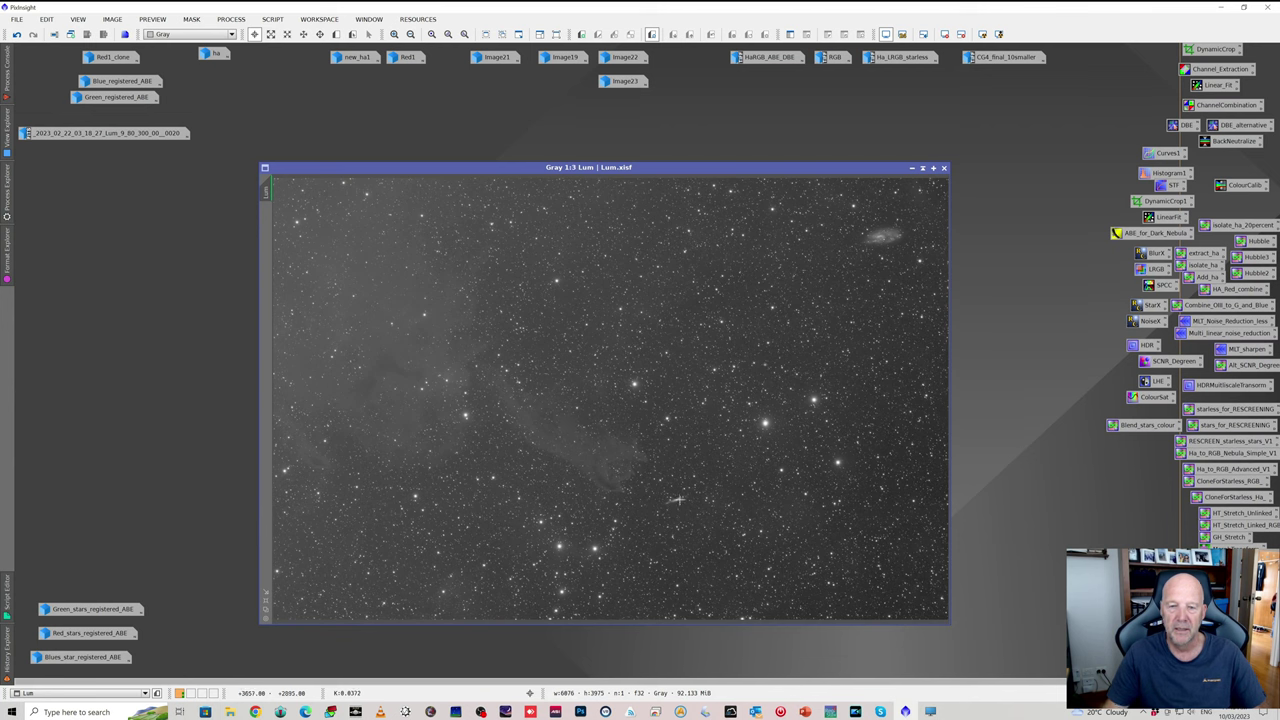
left_click(922, 169)
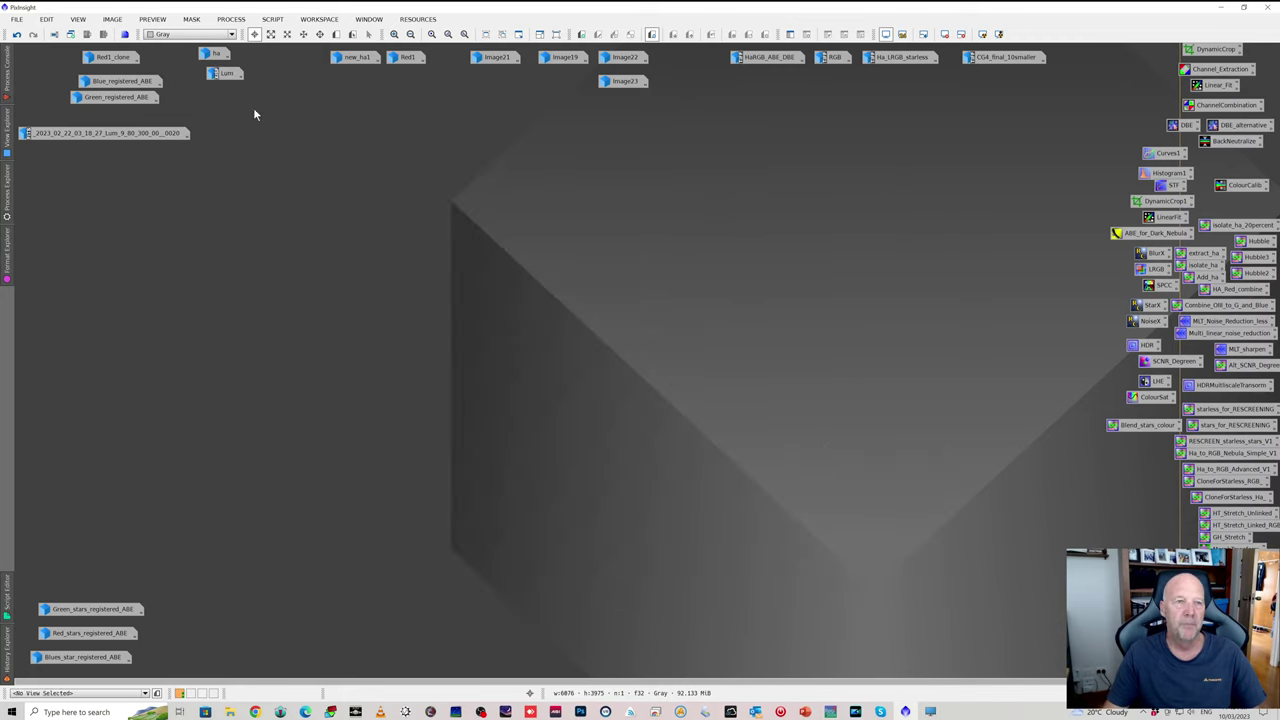
double_click(112, 57)
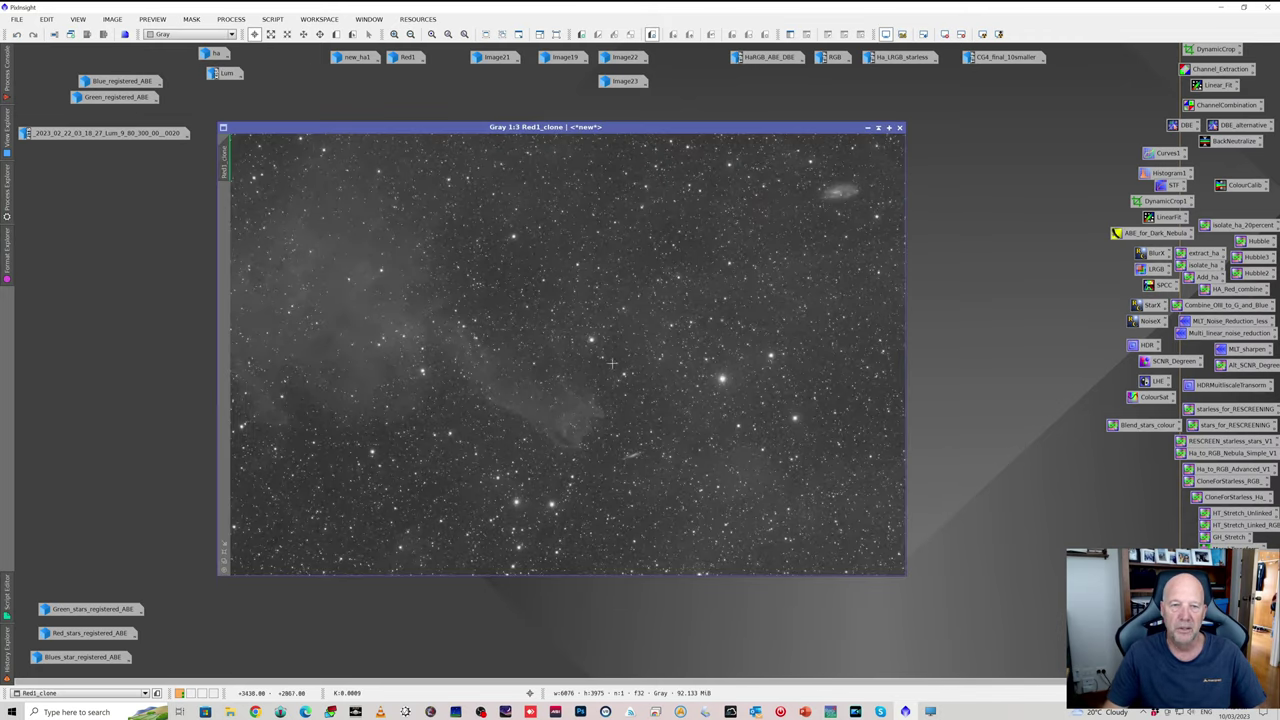
left_click(141, 88)
double_click(141, 88)
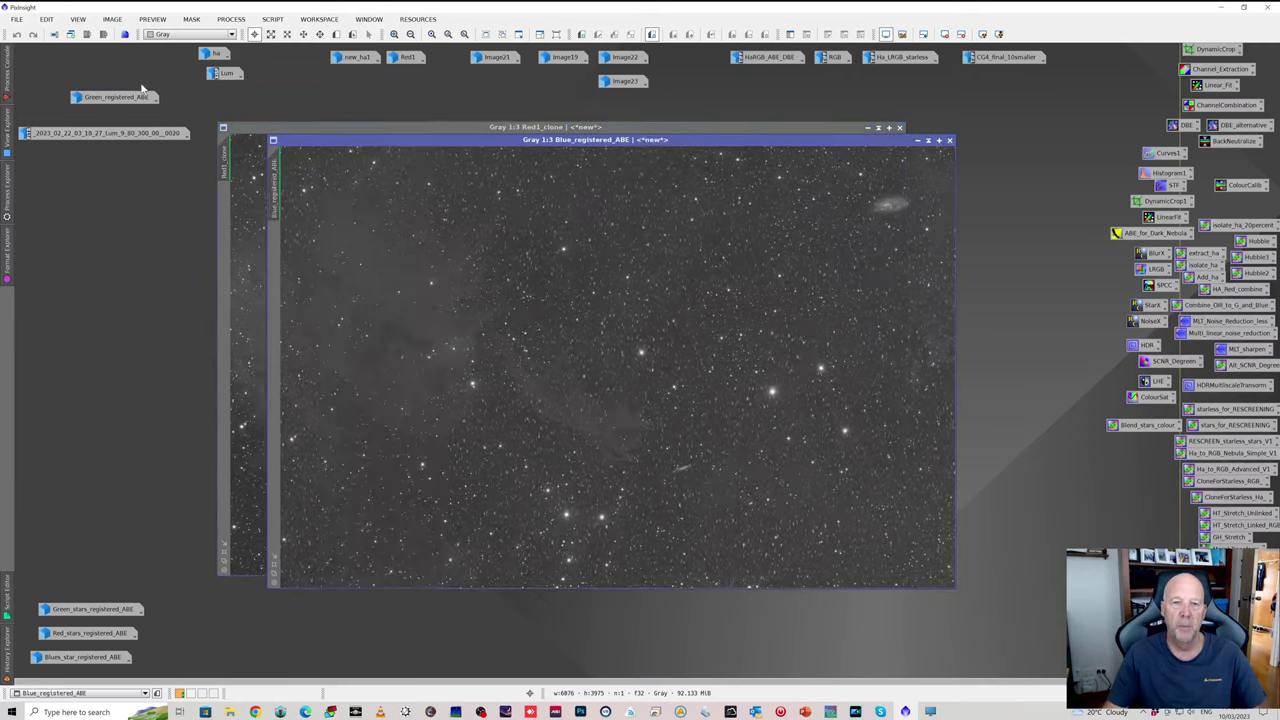
left_click(919, 141)
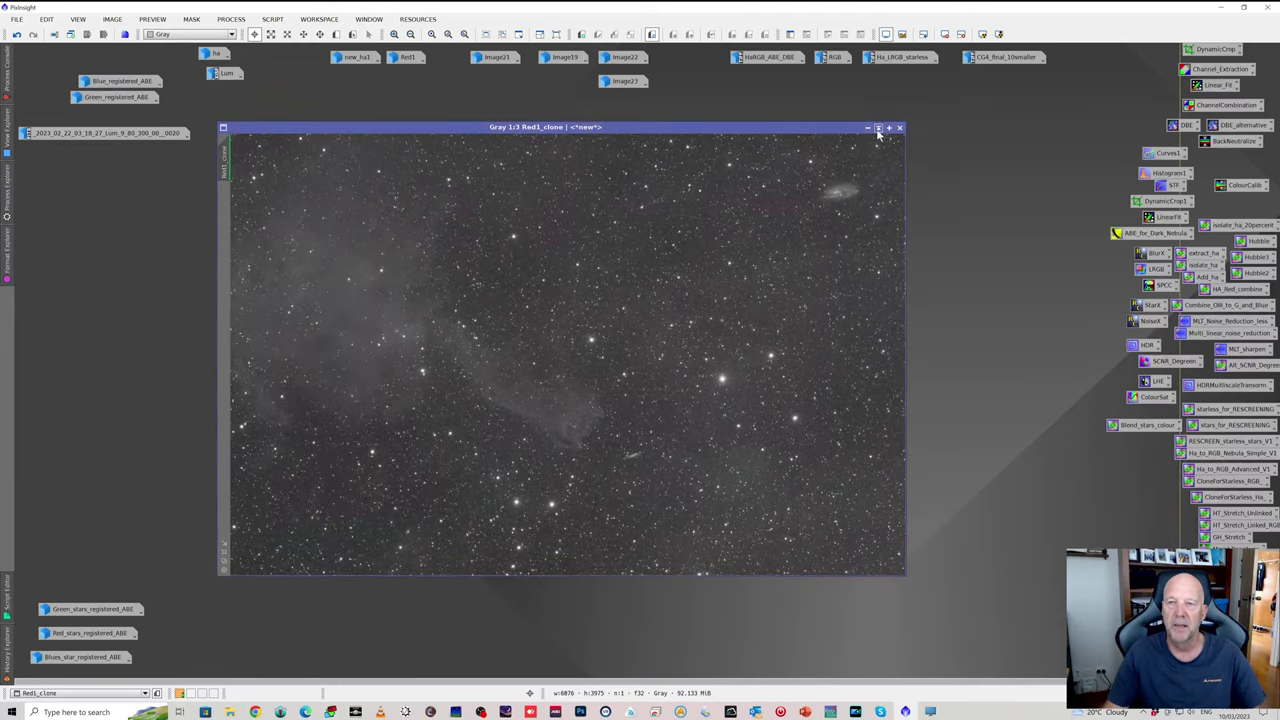
left_click(867, 128)
left_click(120, 97)
double_click(120, 97)
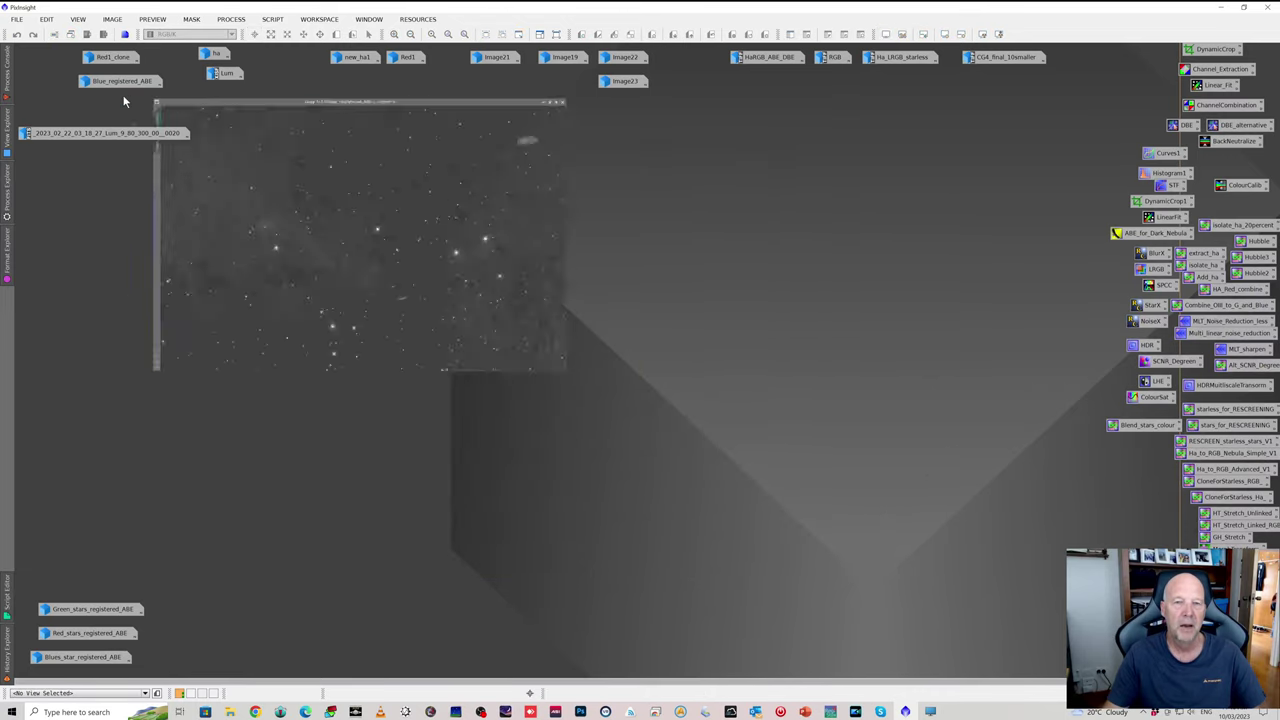
left_click_drag(471, 111, 495, 148)
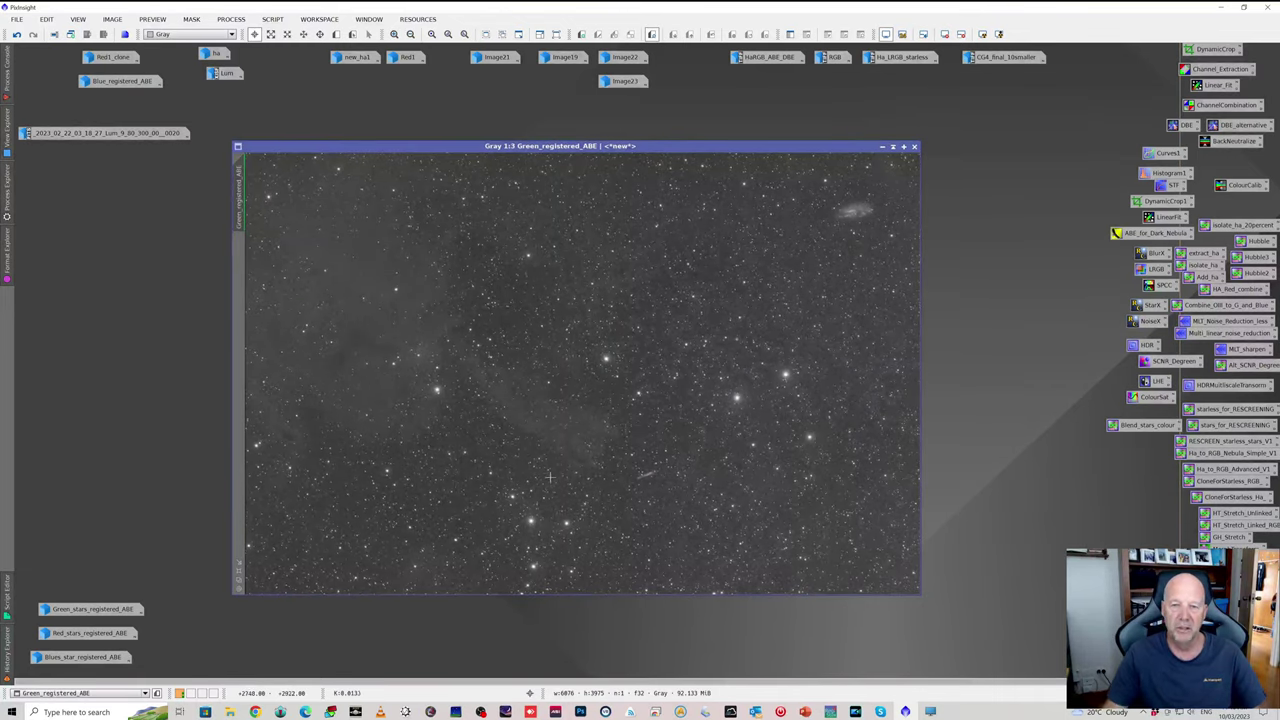
left_click(882, 148)
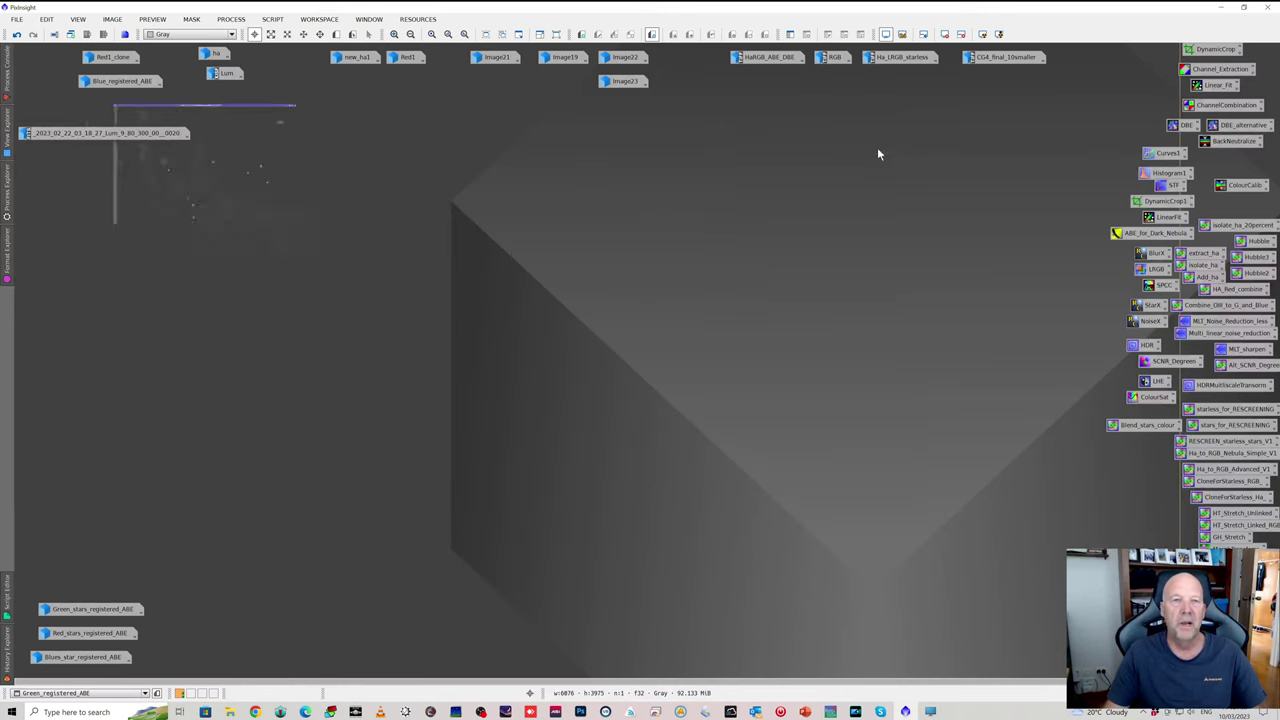
double_click(837, 57)
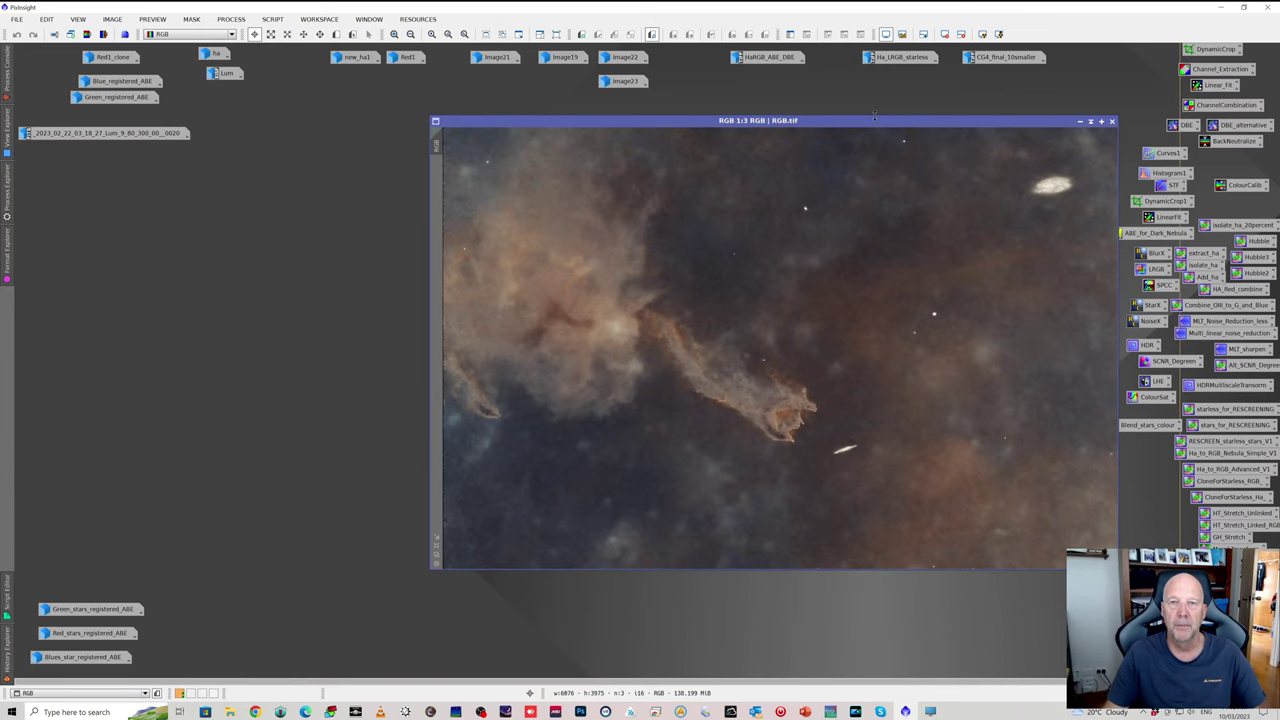
left_click_drag(878, 121, 753, 171)
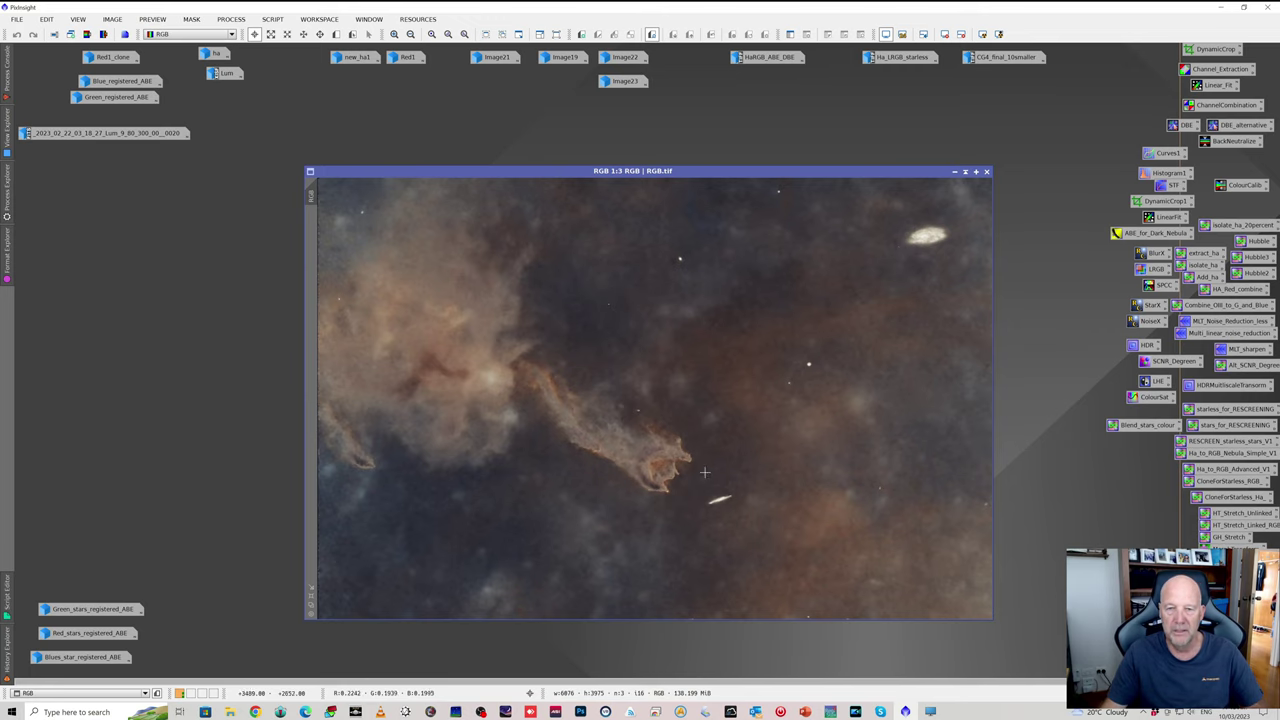
left_click(955, 172)
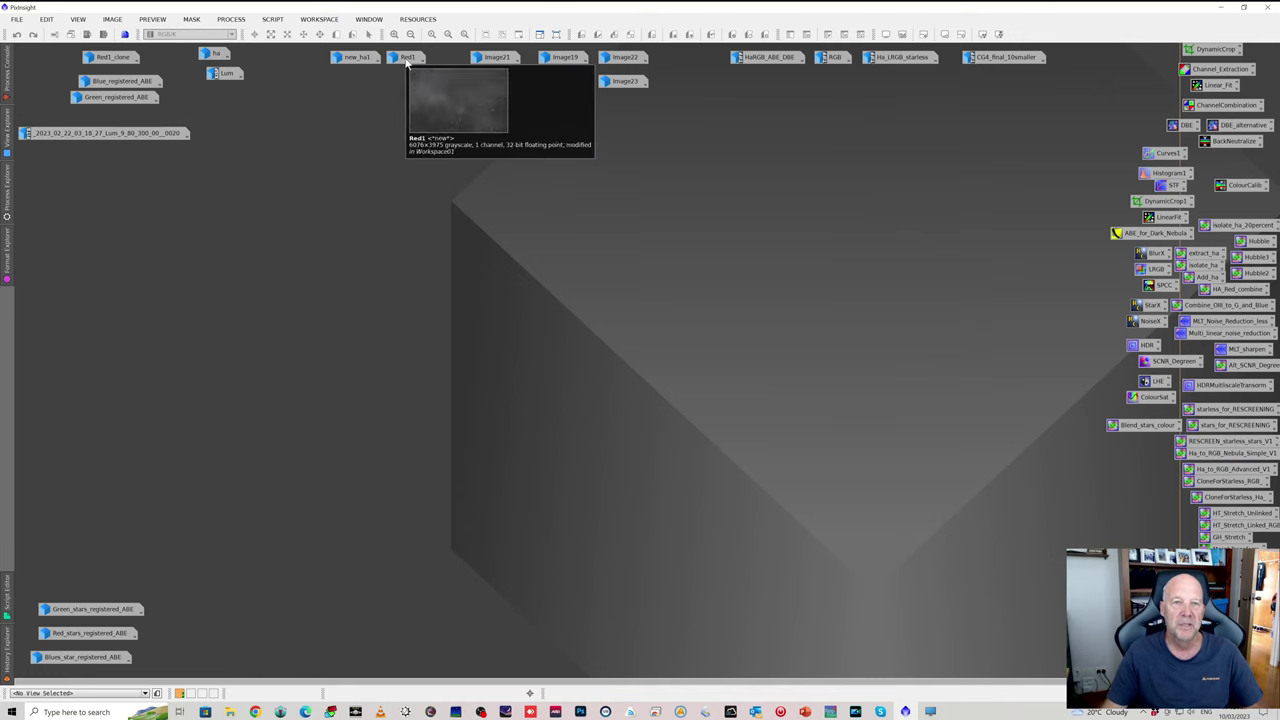
mouse_move(352, 64)
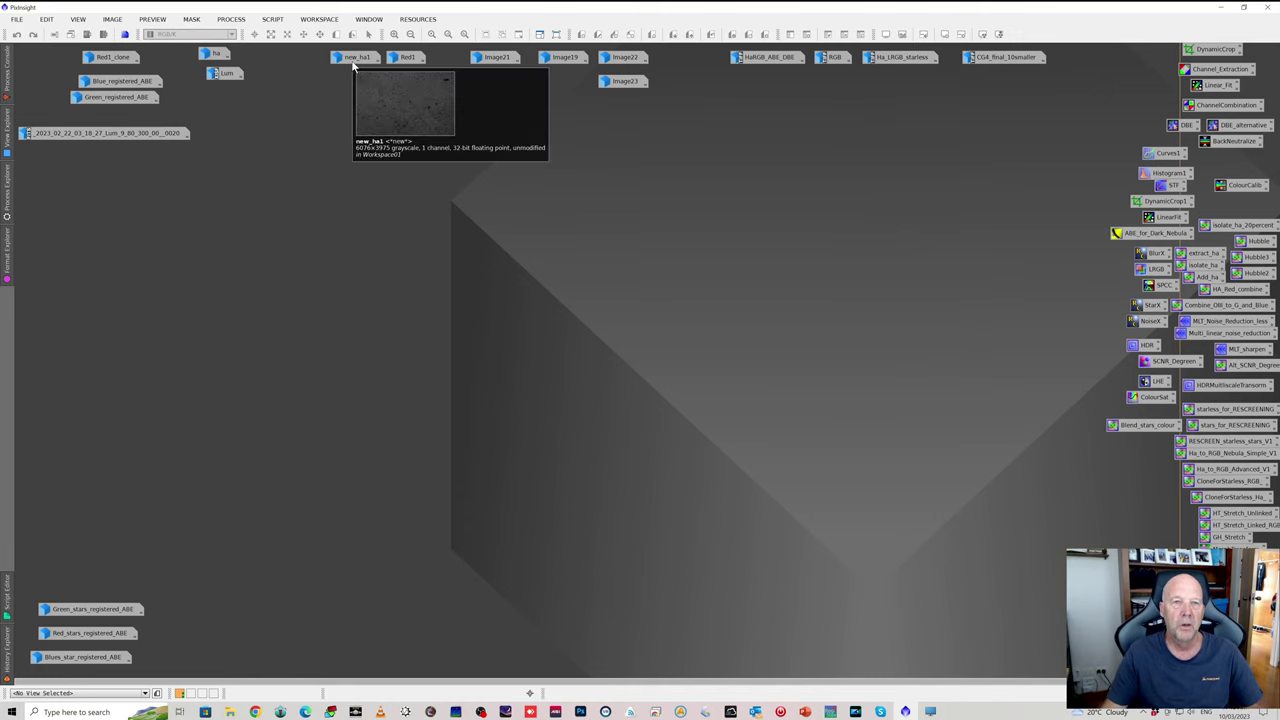
left_click(216, 57)
double_click(216, 57)
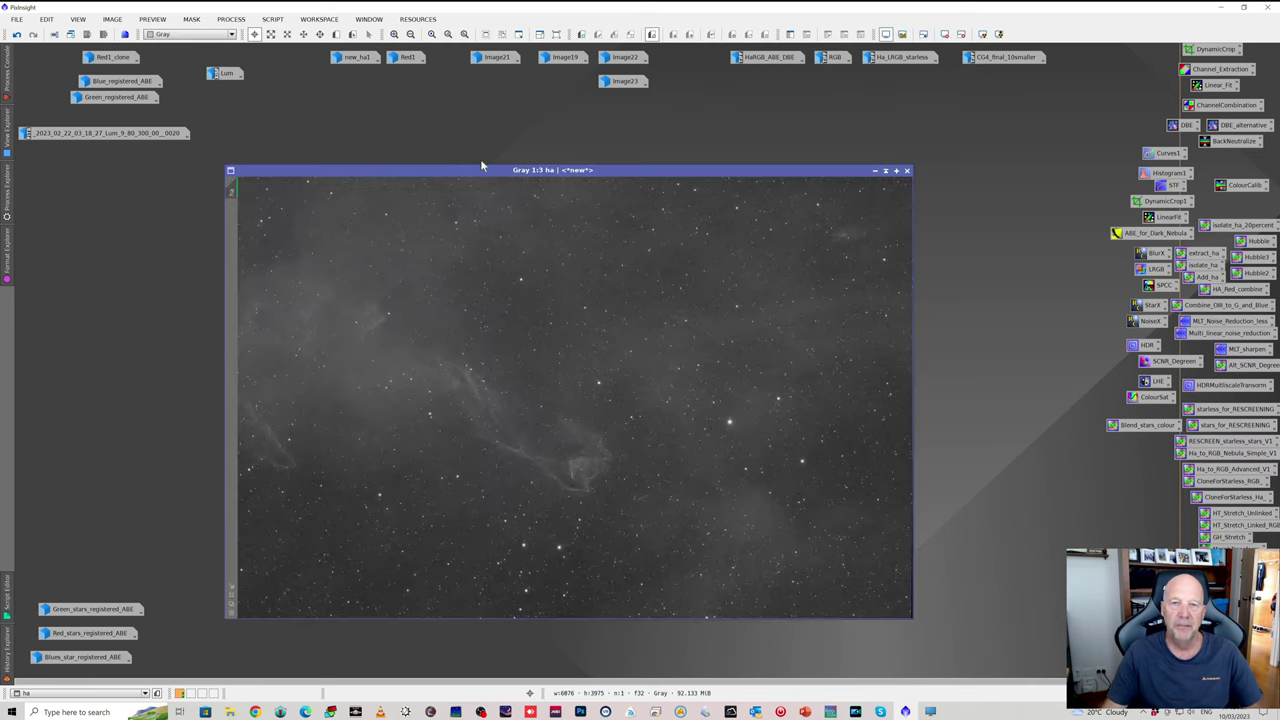
left_click_drag(480, 166, 524, 170)
scroll(556, 463, "up", 1)
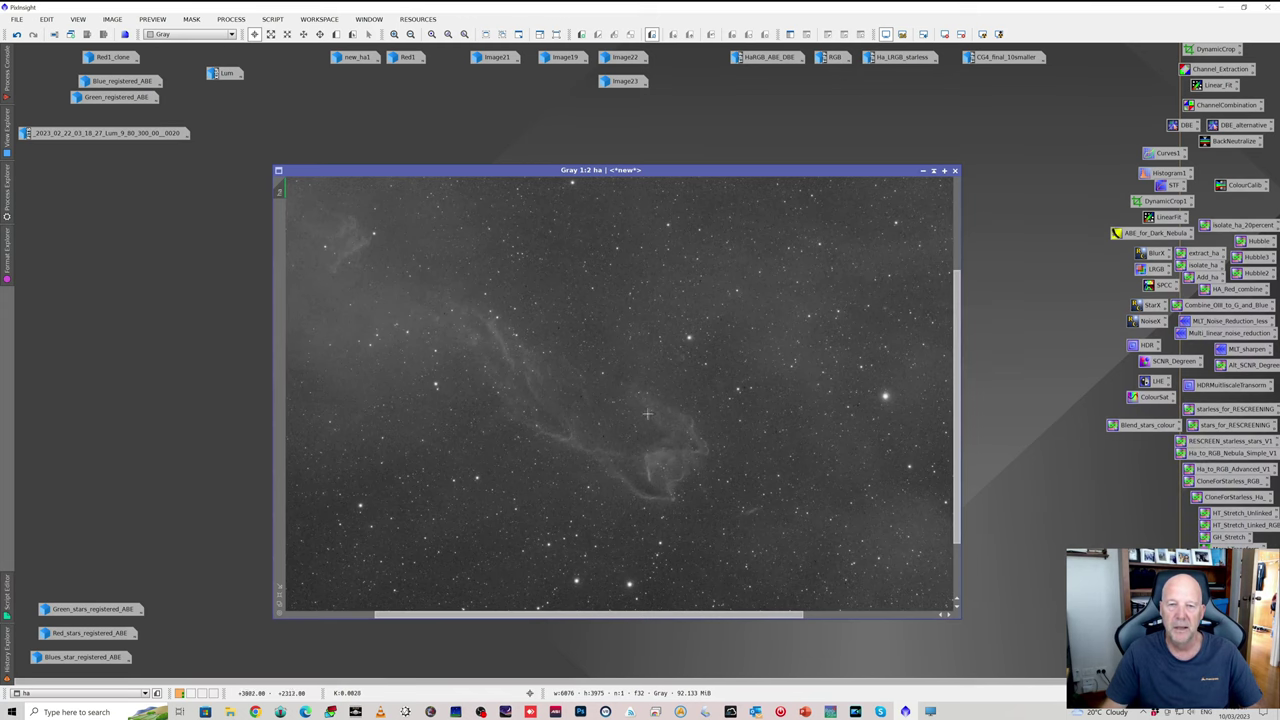
scroll(640, 428, "down", 2)
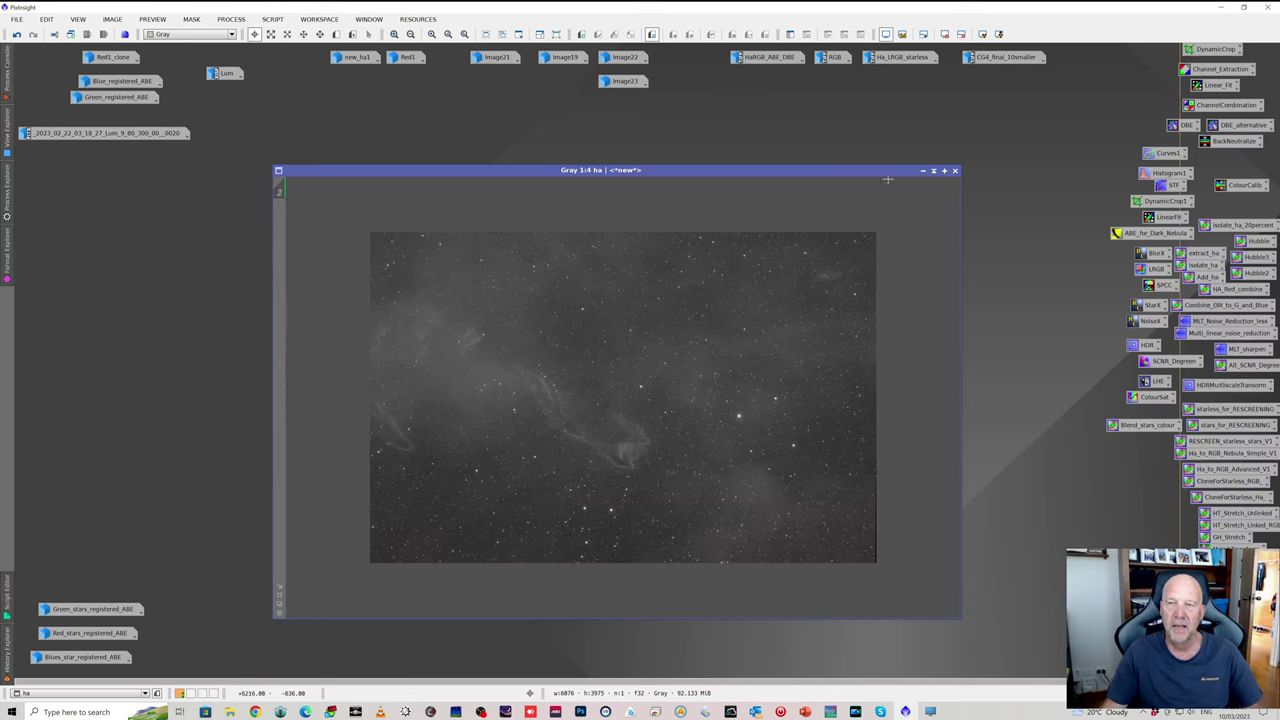
left_click(923, 172)
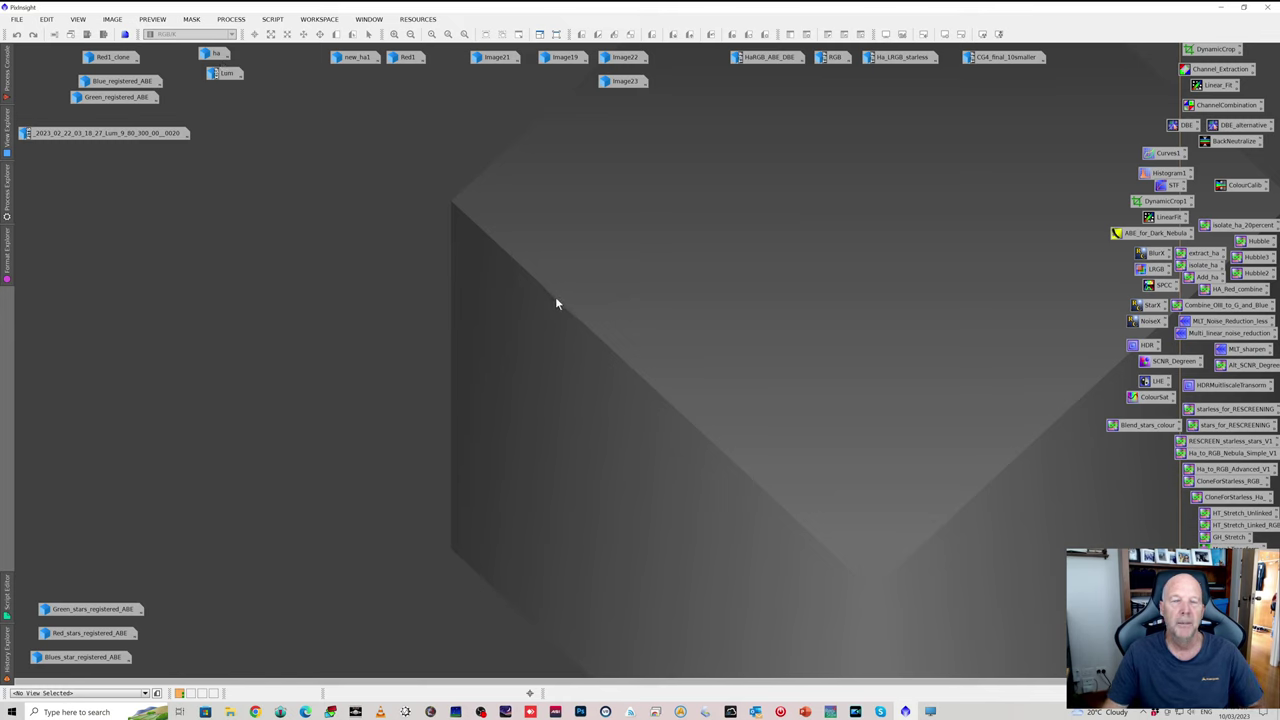
double_click(357, 60)
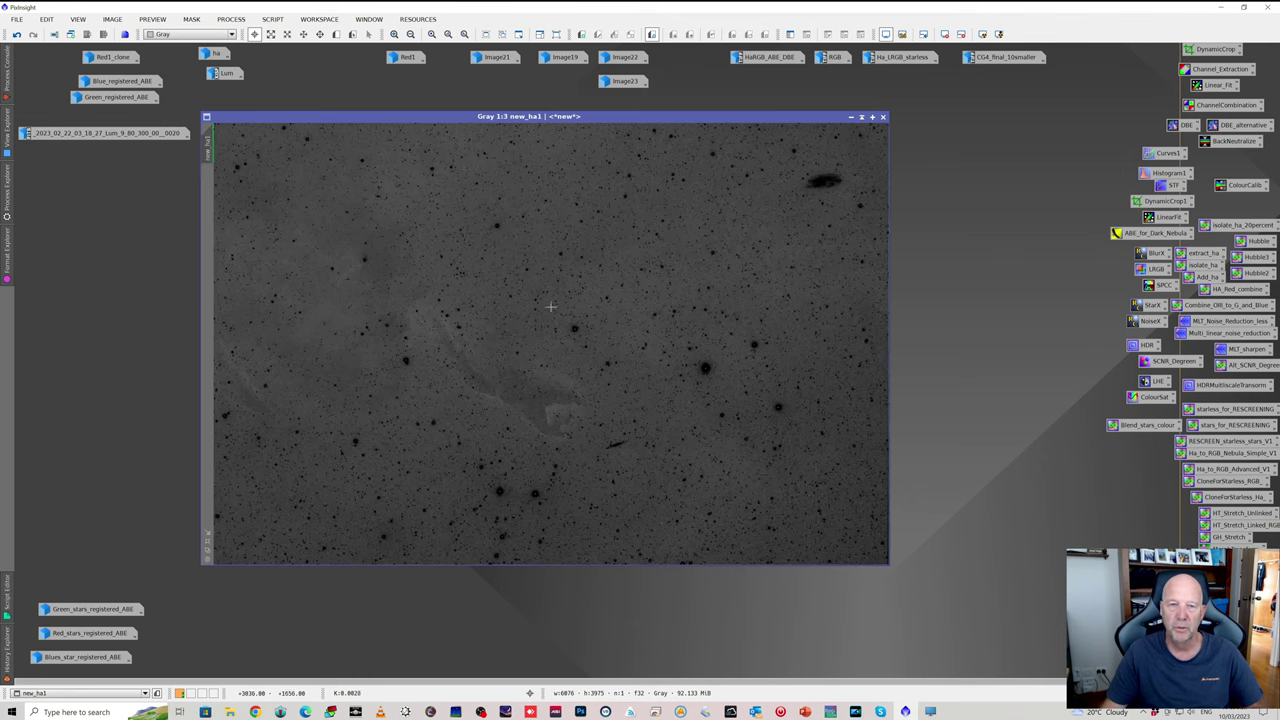
left_click(851, 117)
double_click(407, 58)
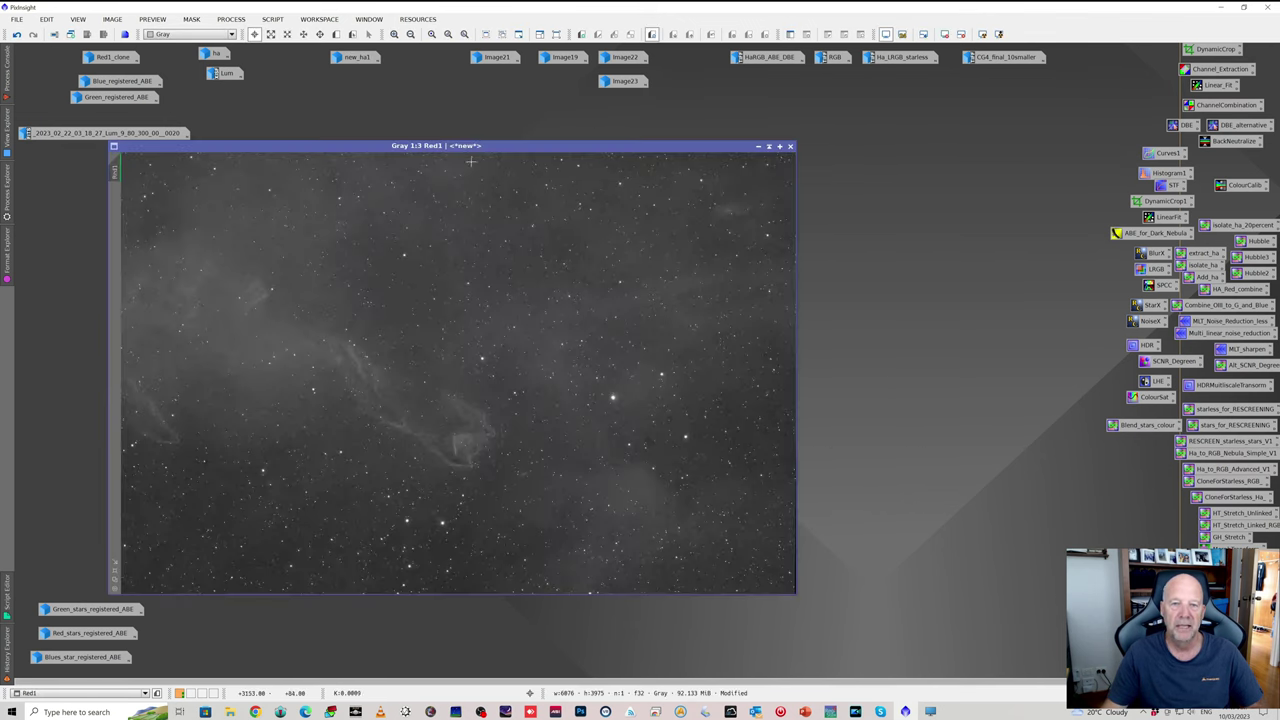
left_click_drag(488, 147, 835, 126)
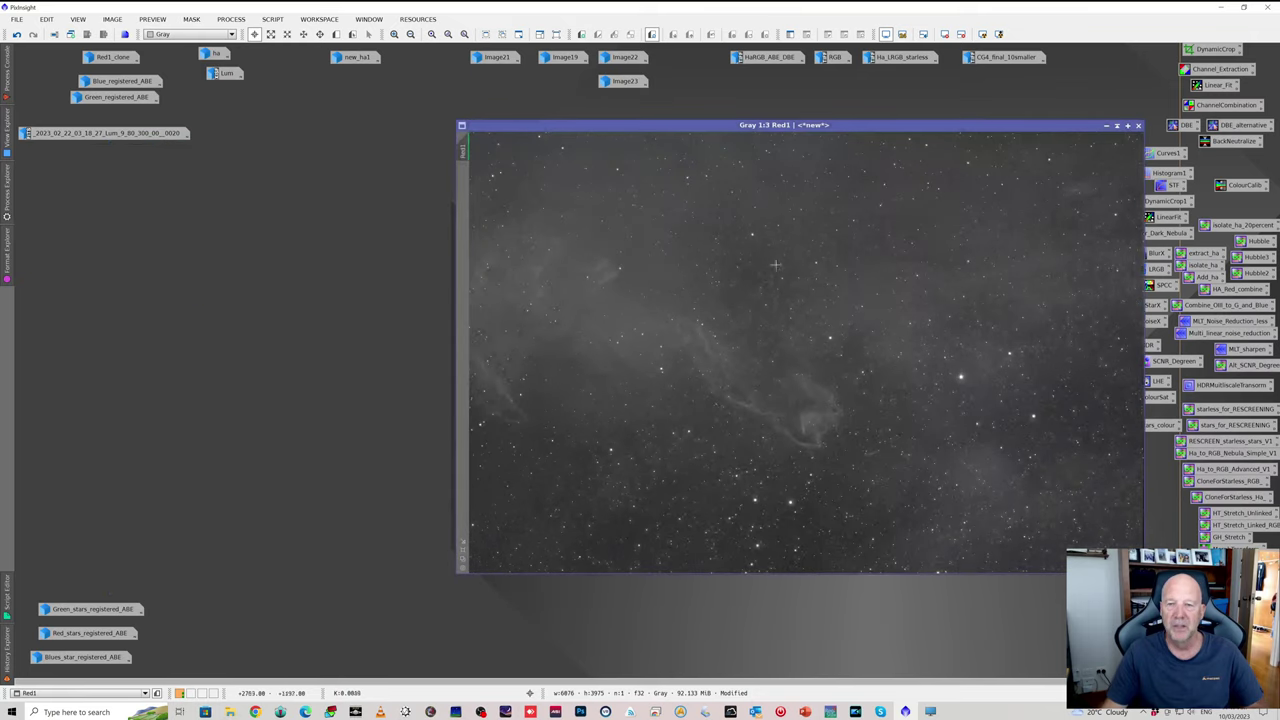
double_click(216, 55)
left_click_drag(670, 175, 436, 131)
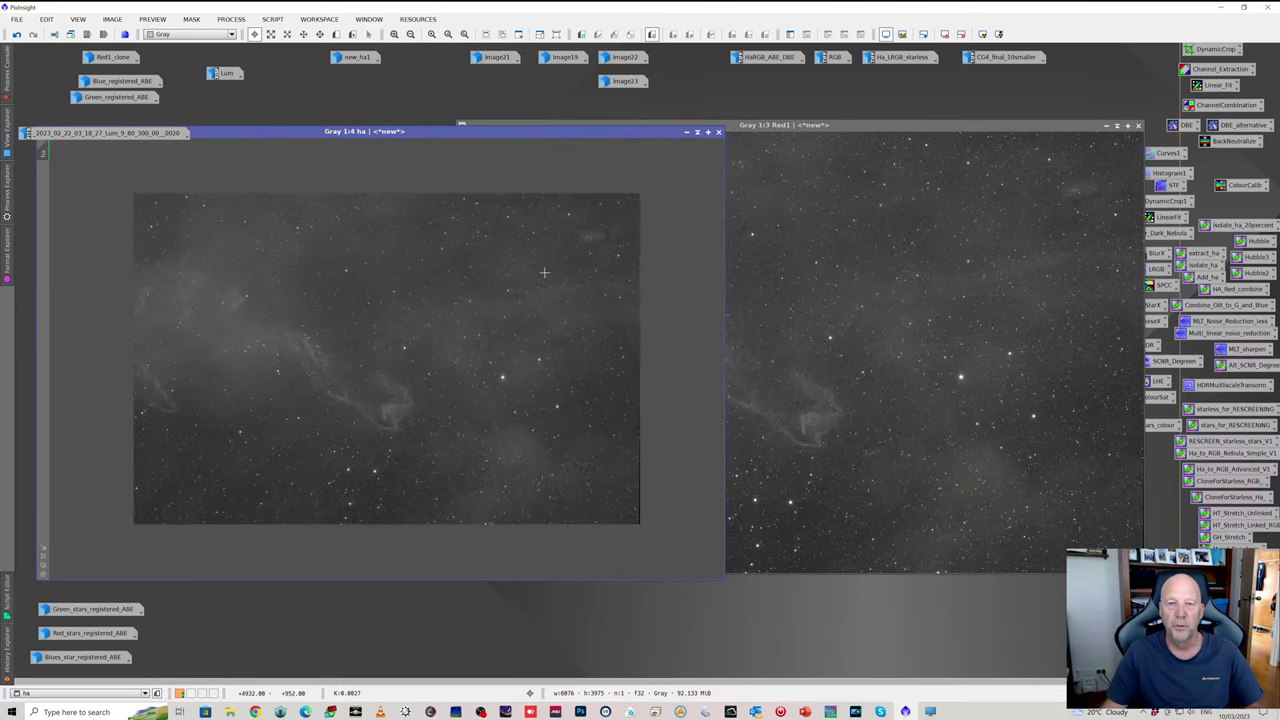
scroll(544, 272, "up", 1)
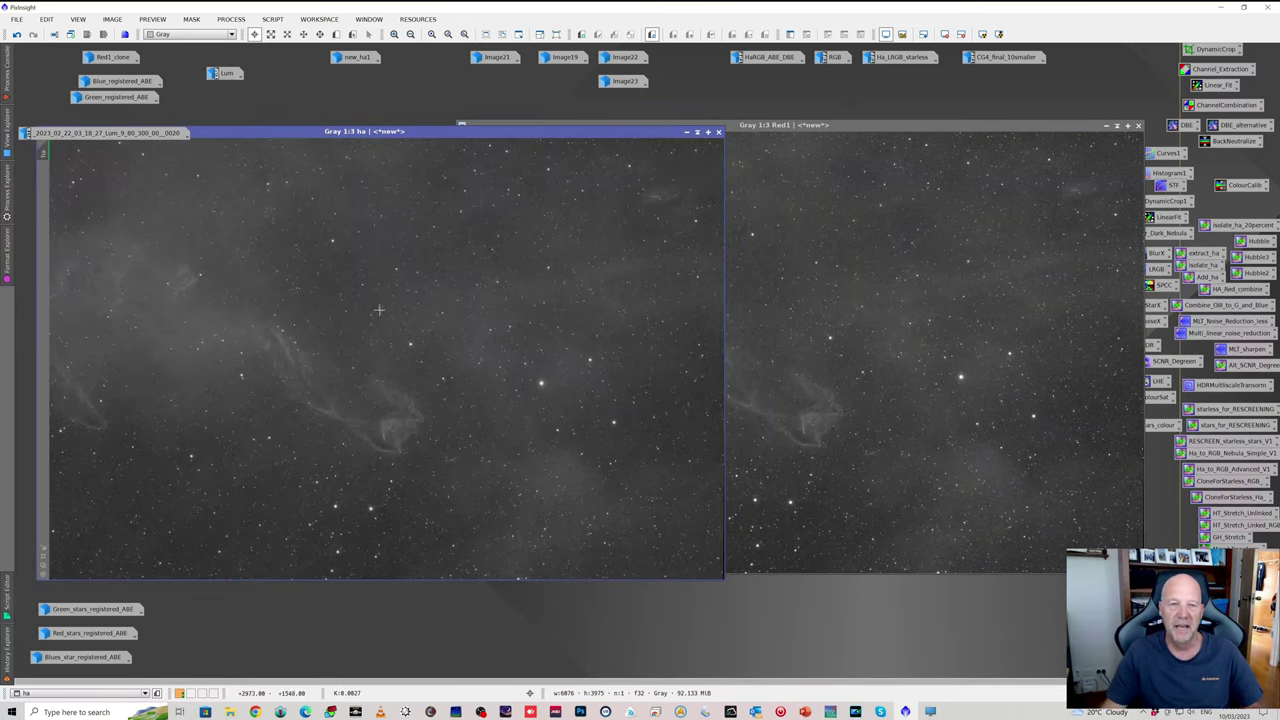
left_click(687, 132)
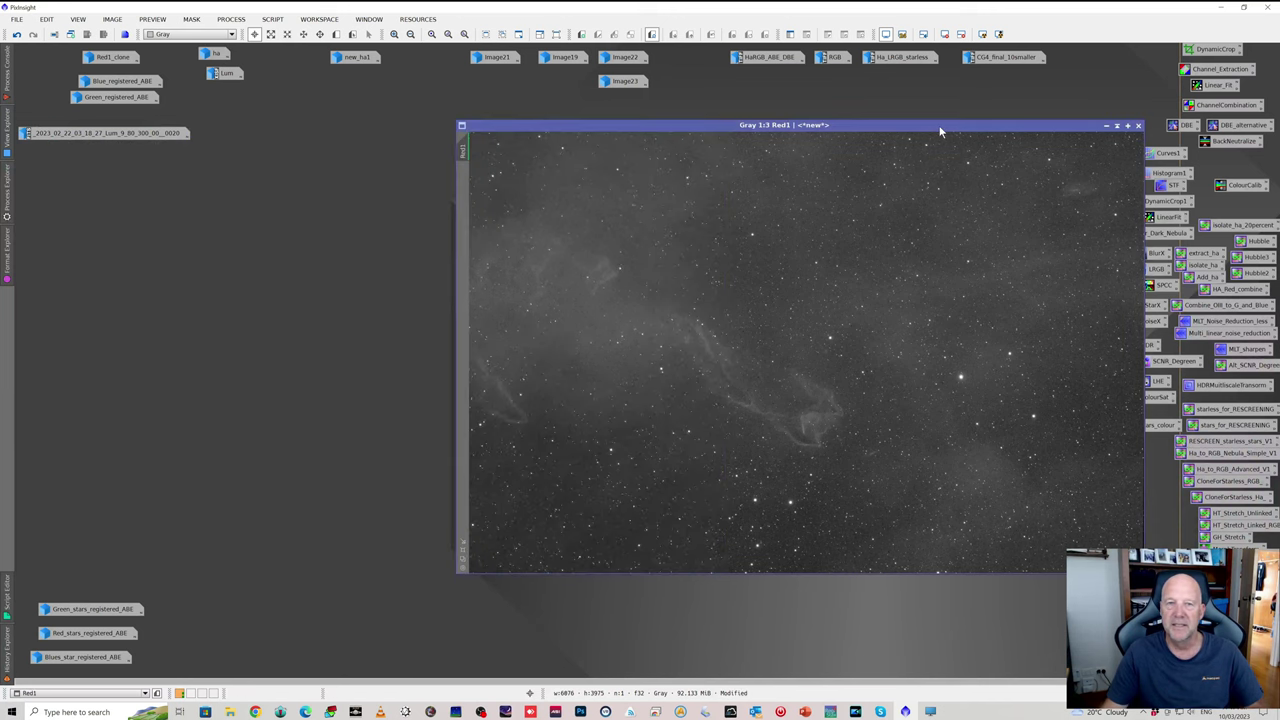
left_click_drag(937, 125, 777, 165)
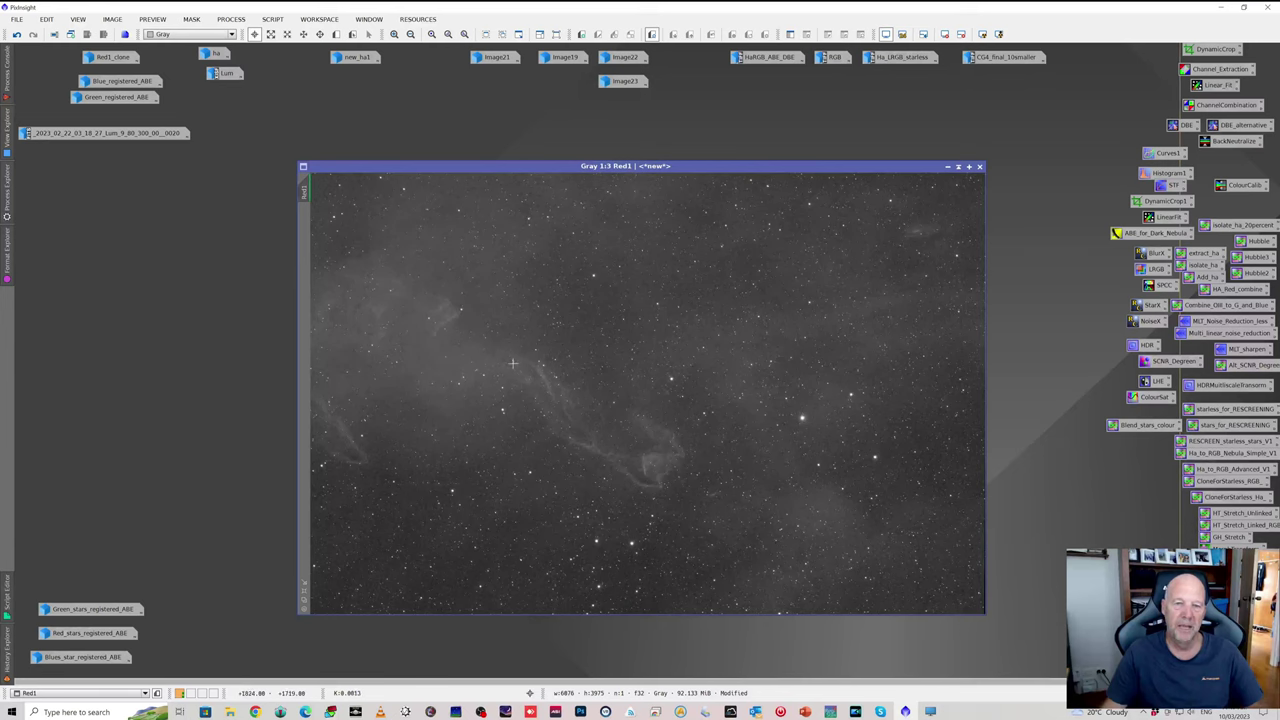
left_click(947, 167)
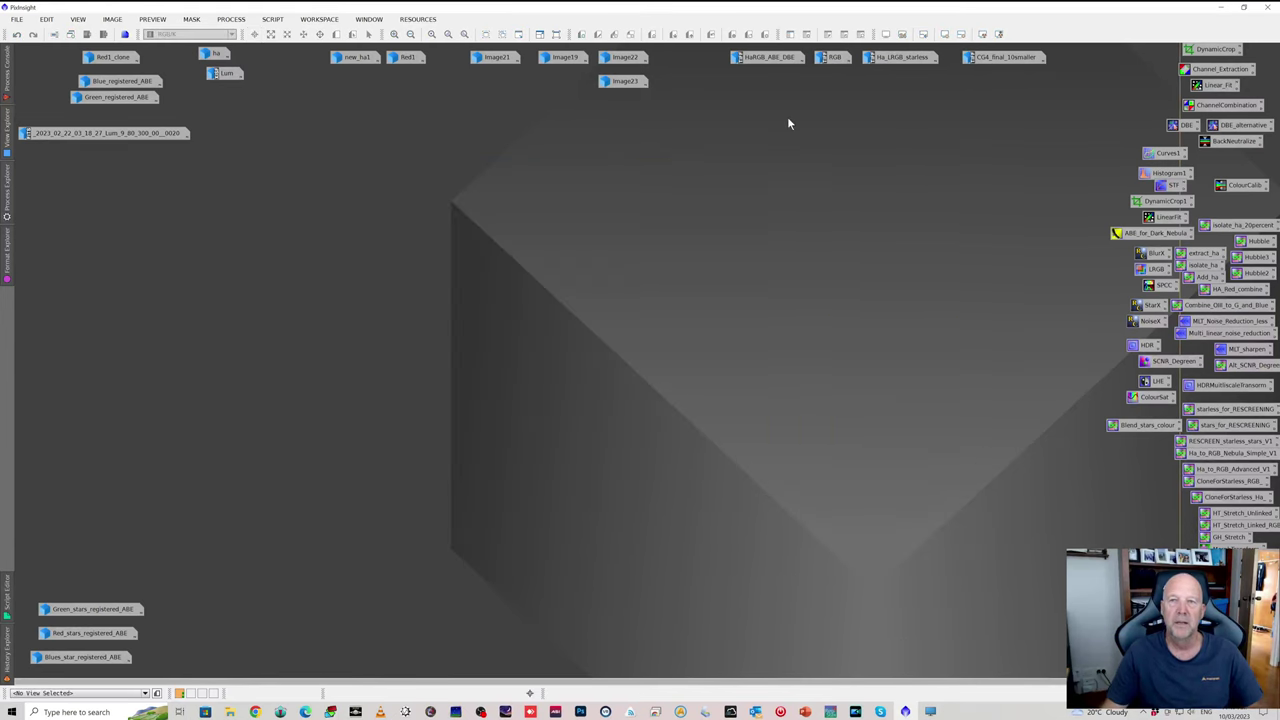
- Restore the HaRGB_ABE_DBE image from its icon and shift its window down and right
double_click(764, 60)
left_click_drag(721, 127, 754, 156)
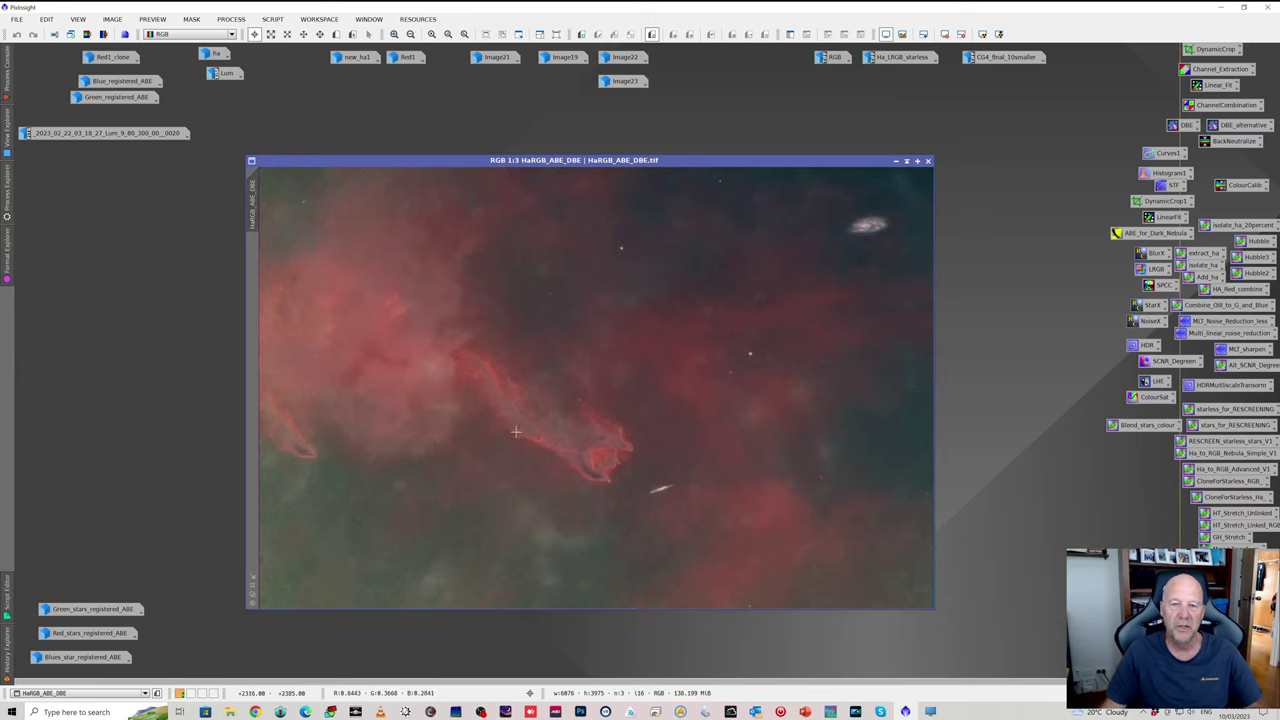
scroll(612, 461, "up", 2)
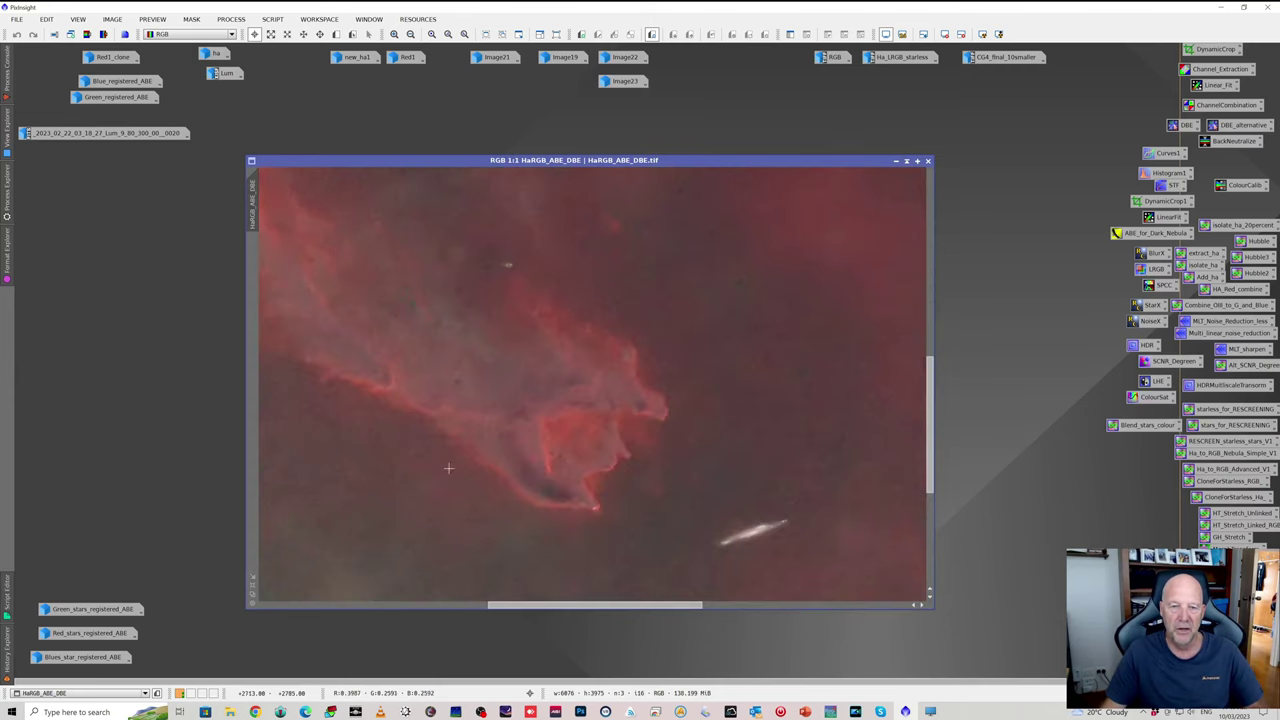
scroll(492, 389, "down", 2)
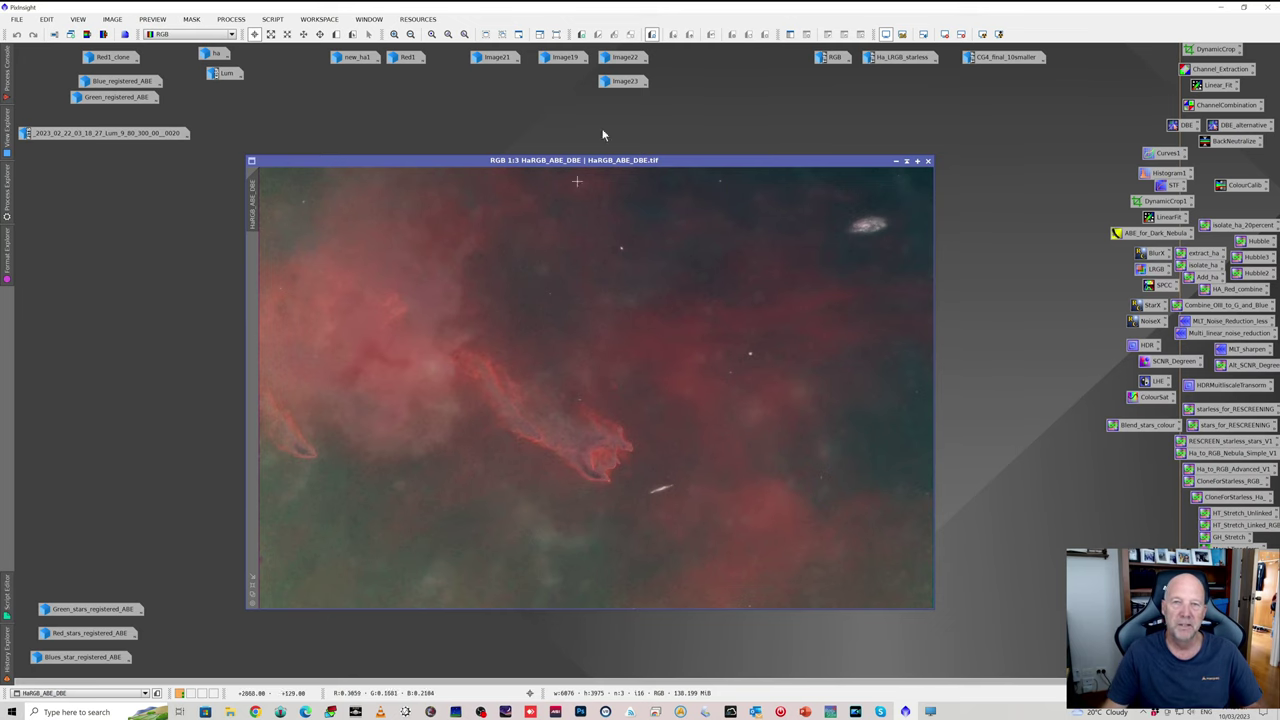
- Reopen RGB and HaRGB_ABE_DBE so HaRGB_ABE_DBE sits in front of the RGB image
double_click(819, 59)
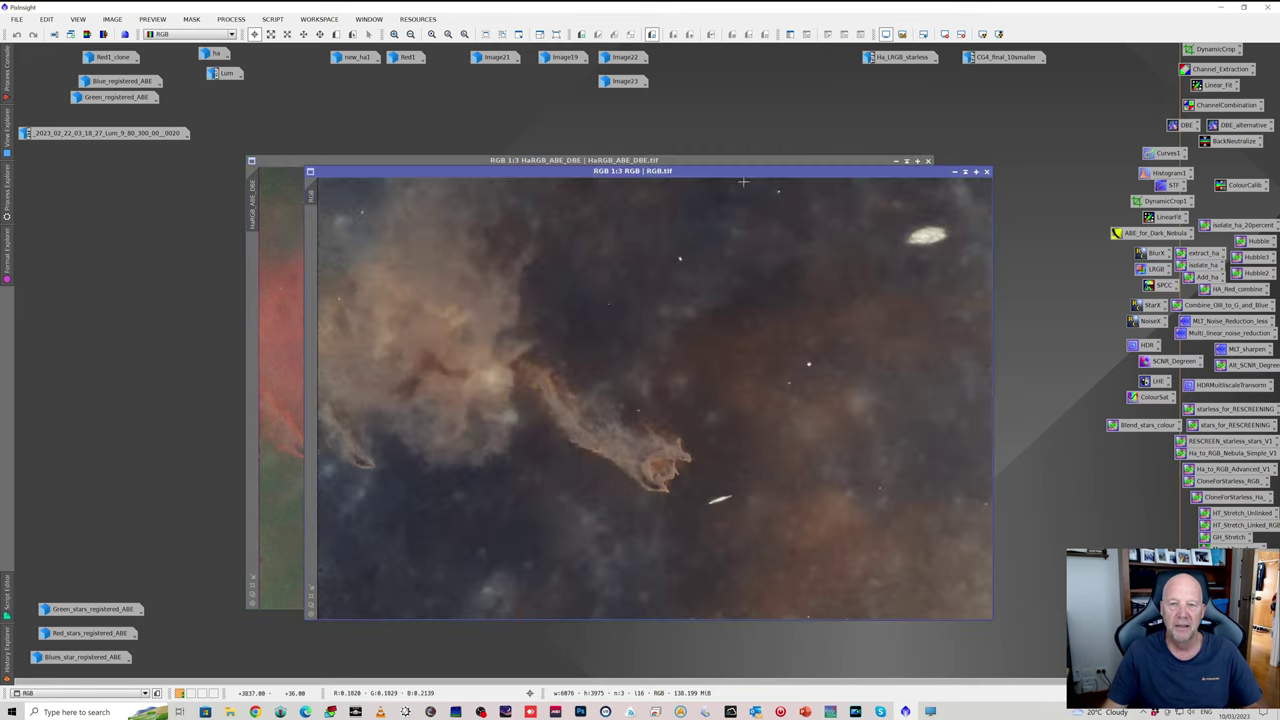
left_click(955, 171)
left_click(896, 162)
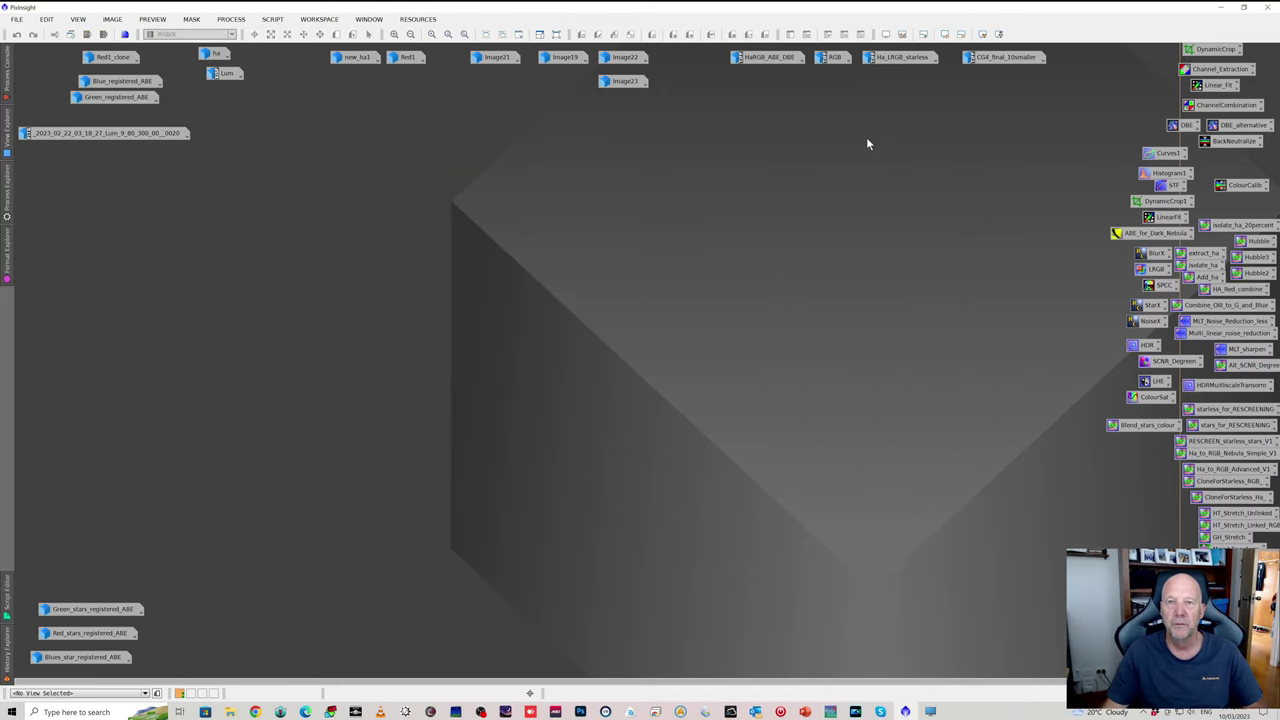
double_click(834, 57)
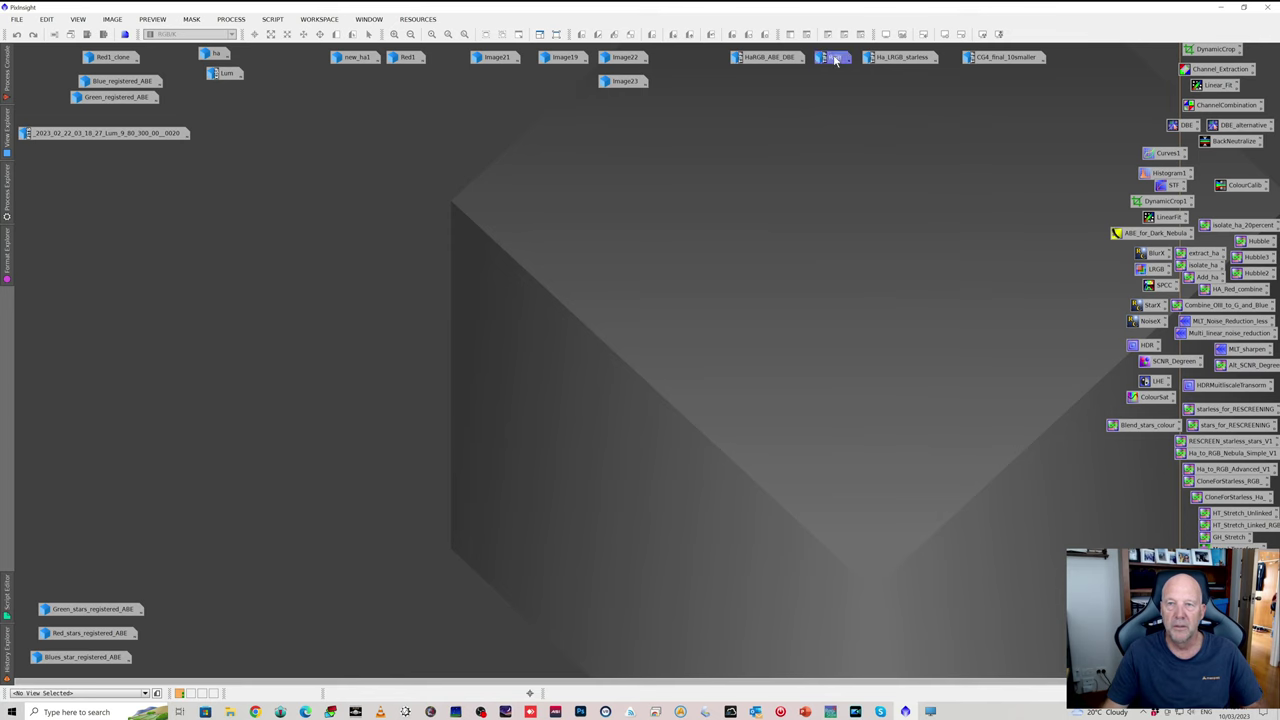
double_click(781, 57)
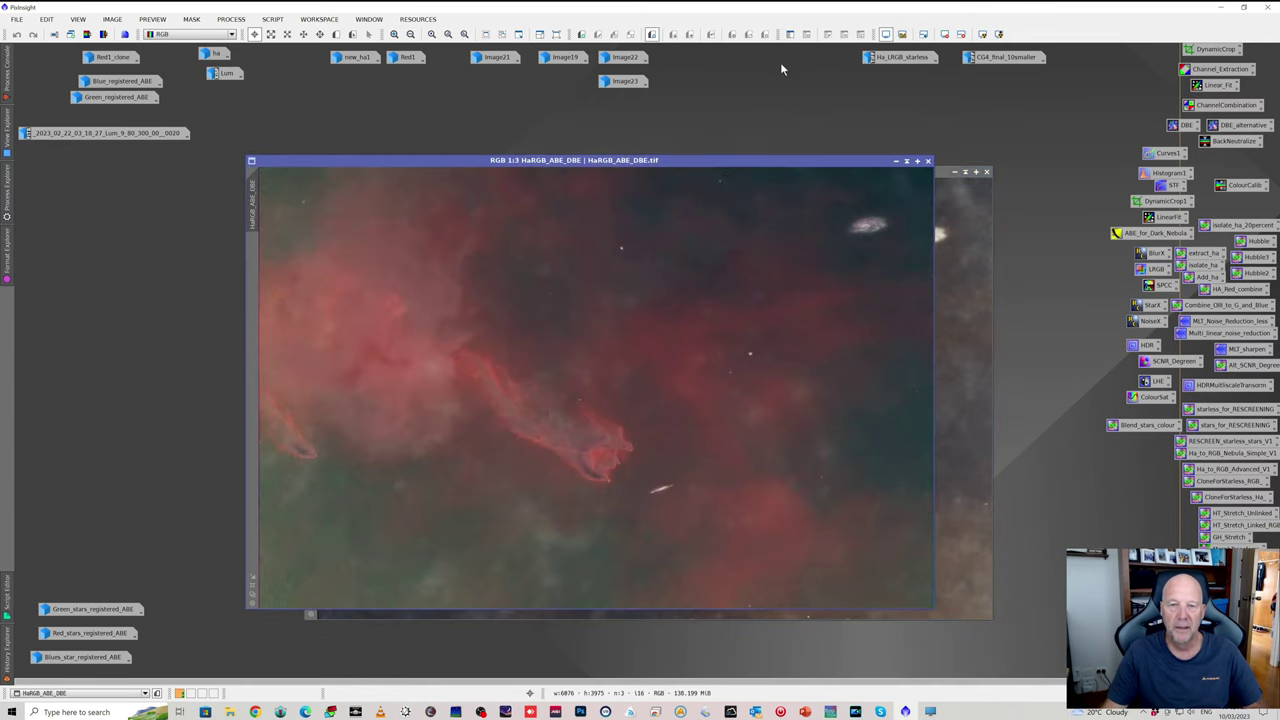
- In Photoshop, hide Layer 2, Layer 1 and Background copy to view the base image, then compare in PixInsight
left_click(581, 711)
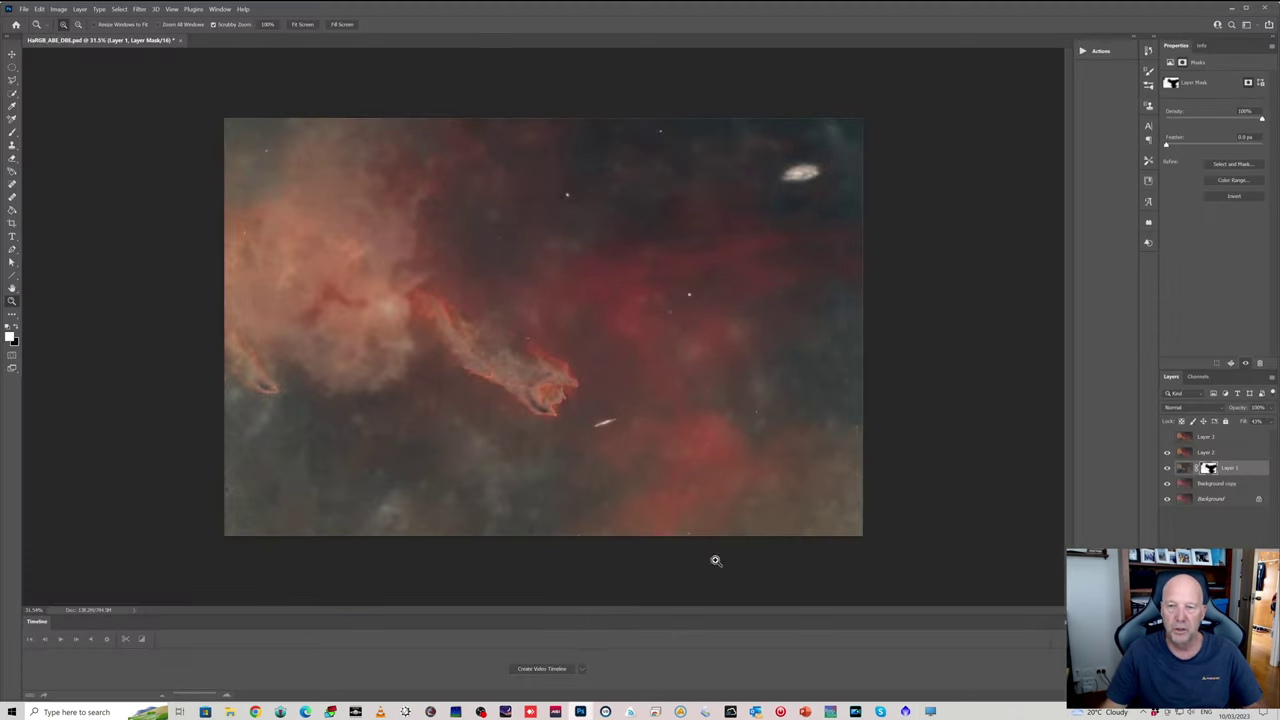
left_click(1166, 467)
left_click(1166, 452)
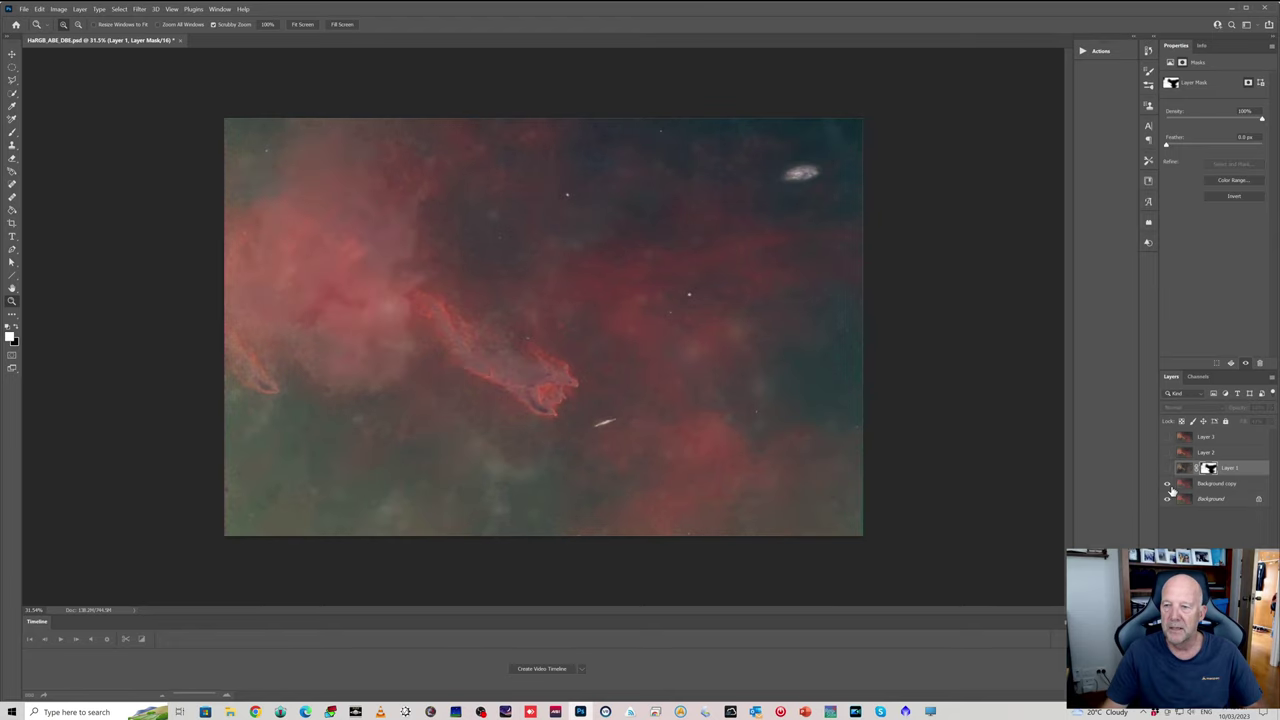
left_click(1166, 483)
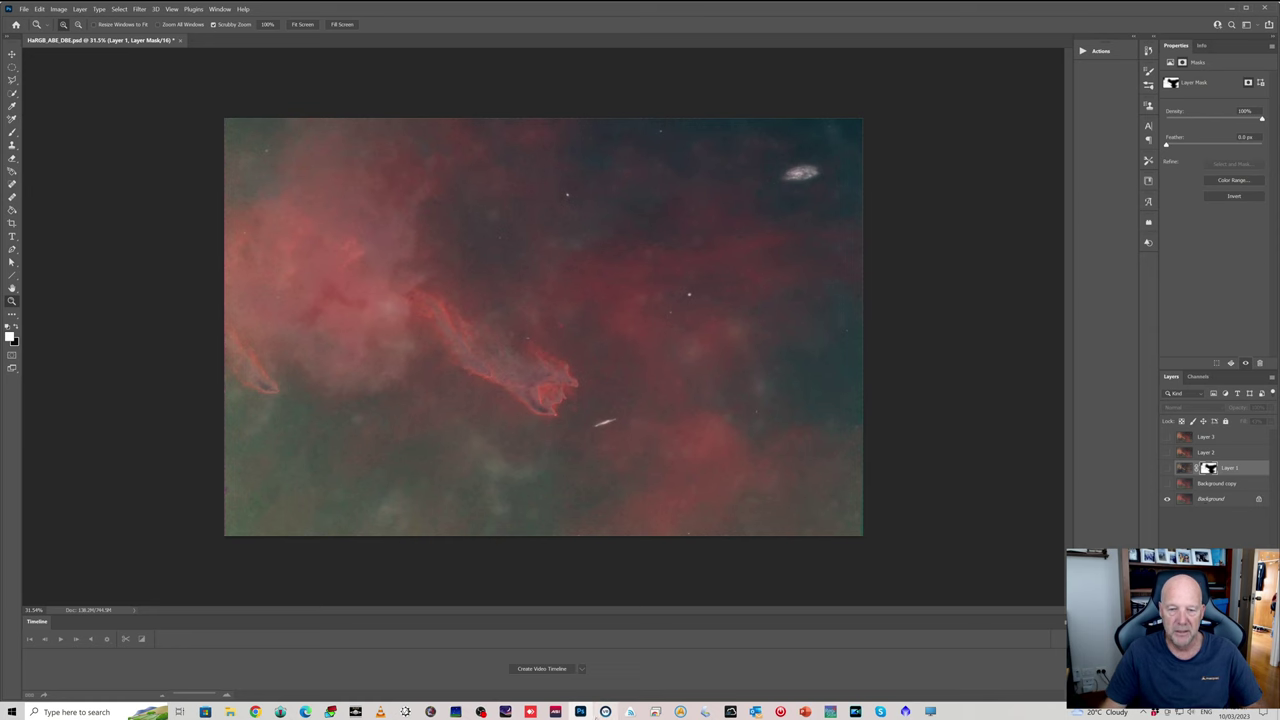
left_click(605, 711)
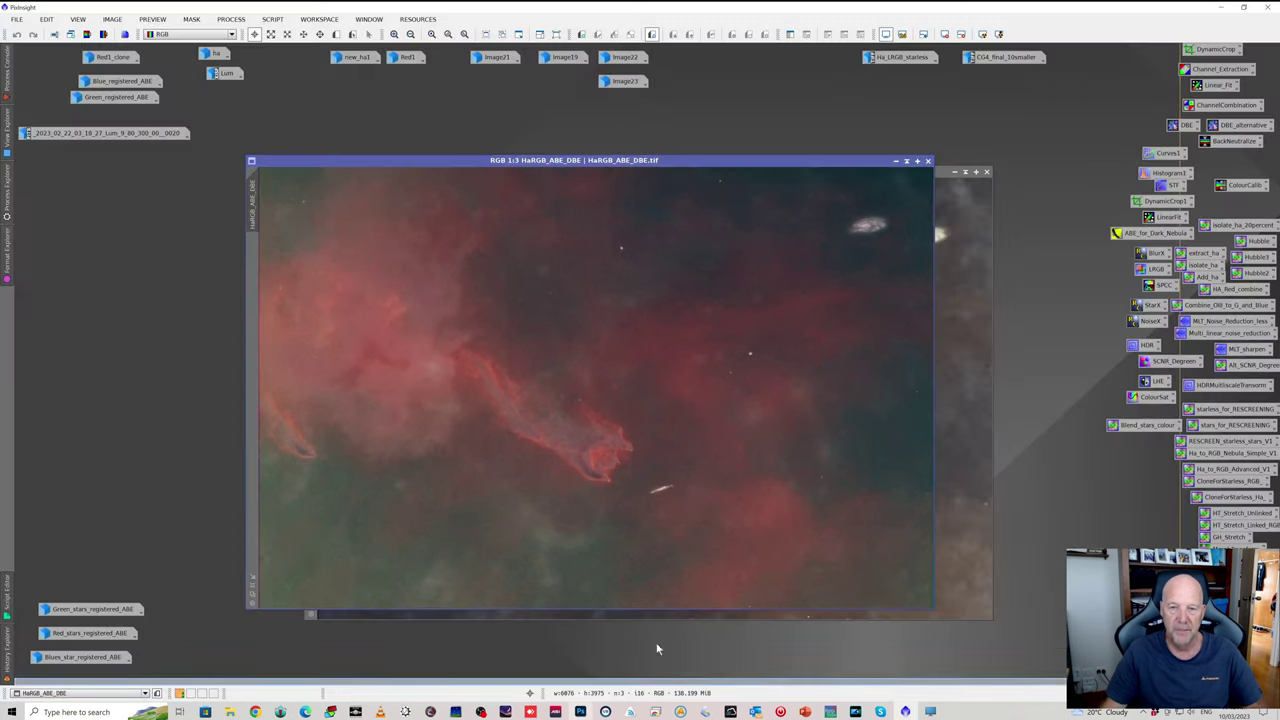
- Flip between Photoshop and PixInsight, then bring HaRGB_ABE_DBE back in front of the RGB image
left_click(580, 711)
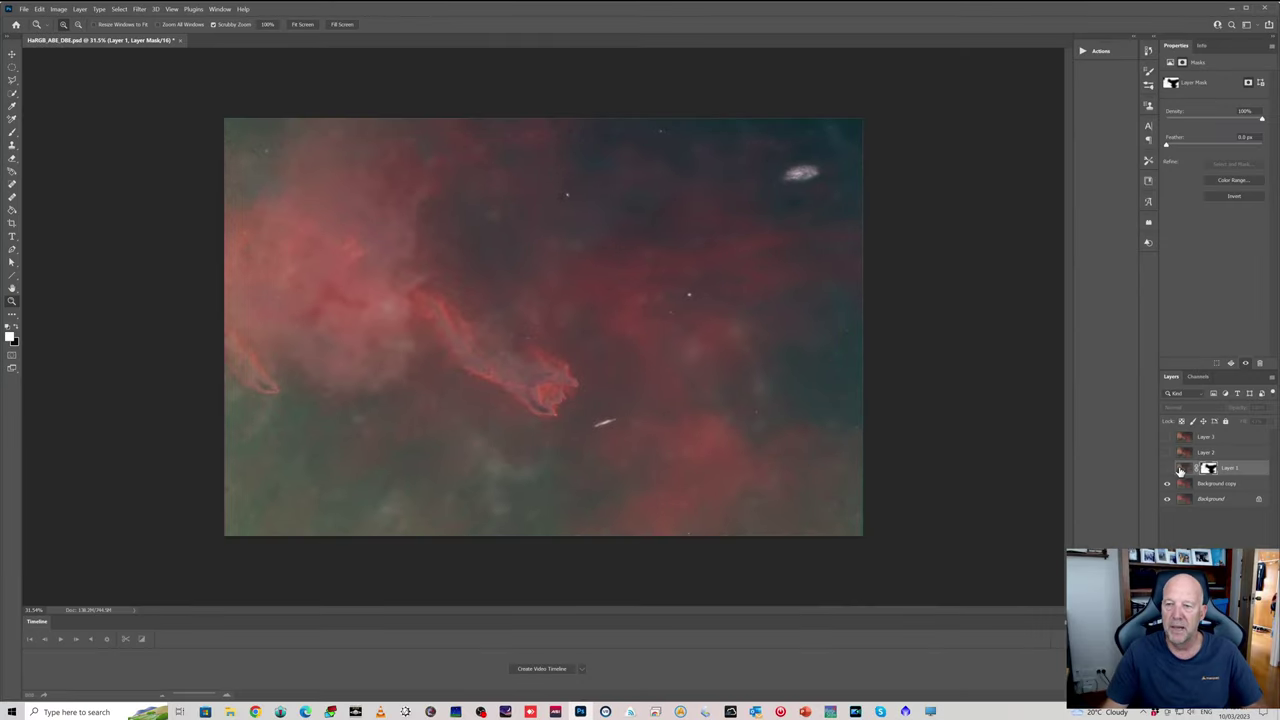
left_click(580, 711)
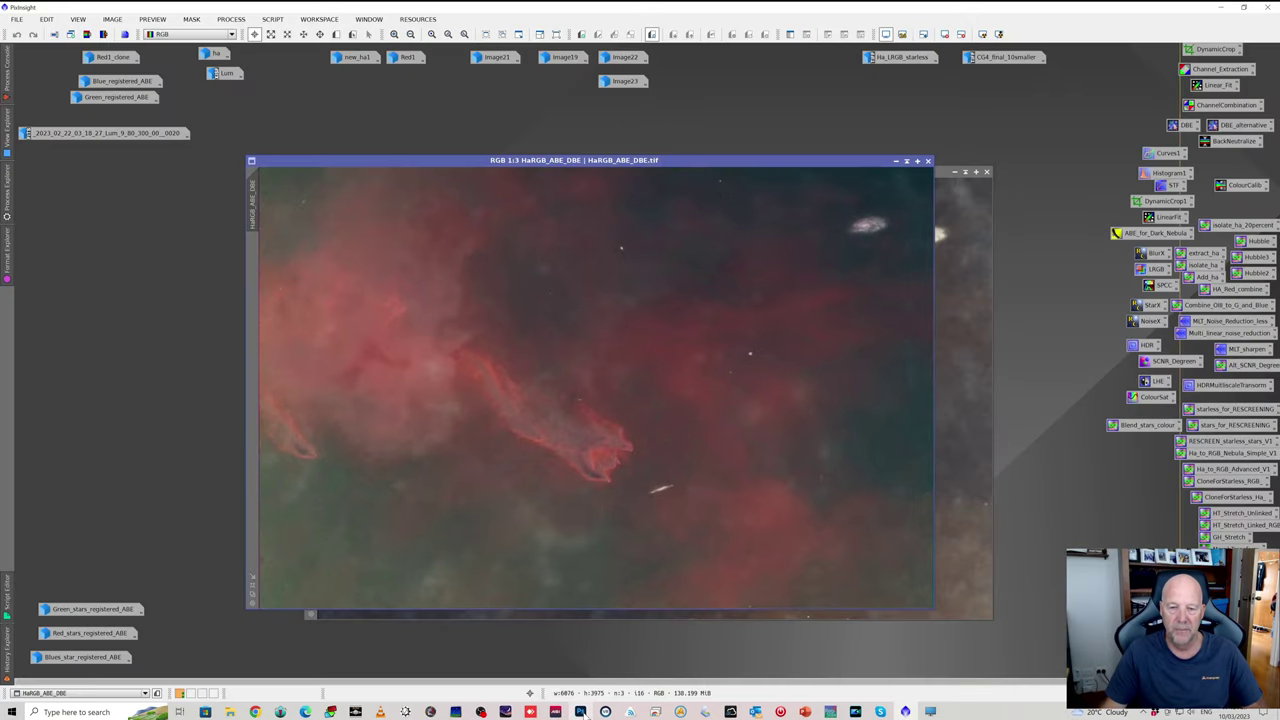
left_click(620, 615)
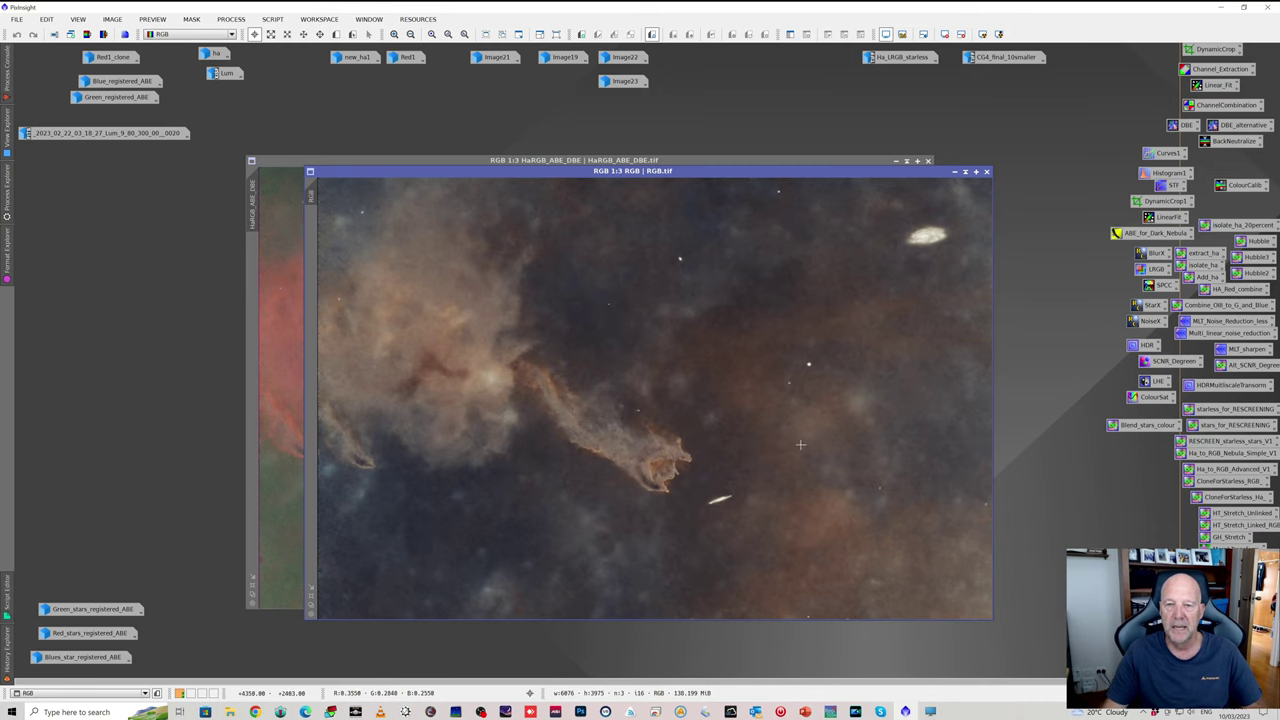
key("ctrl+Tab")
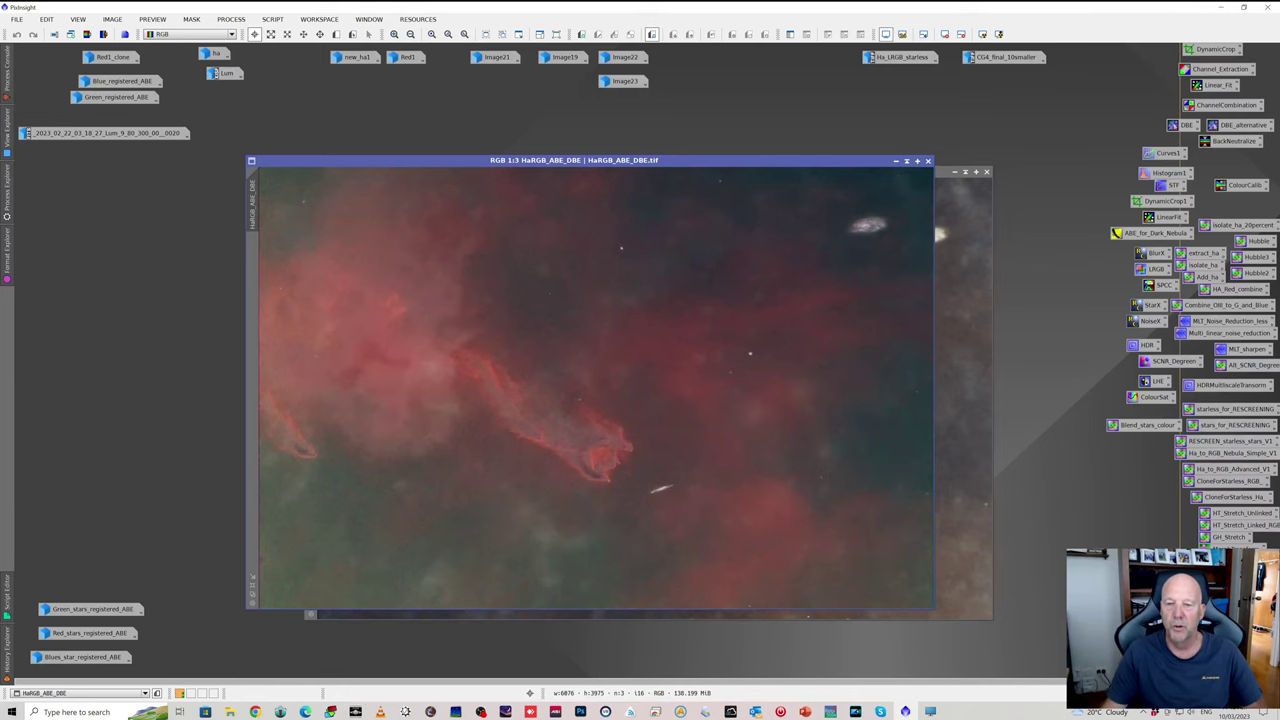
- In Photoshop, toggle Layer 1 to compare, re-show Layer 2, then return to PixInsight
left_click(580, 711)
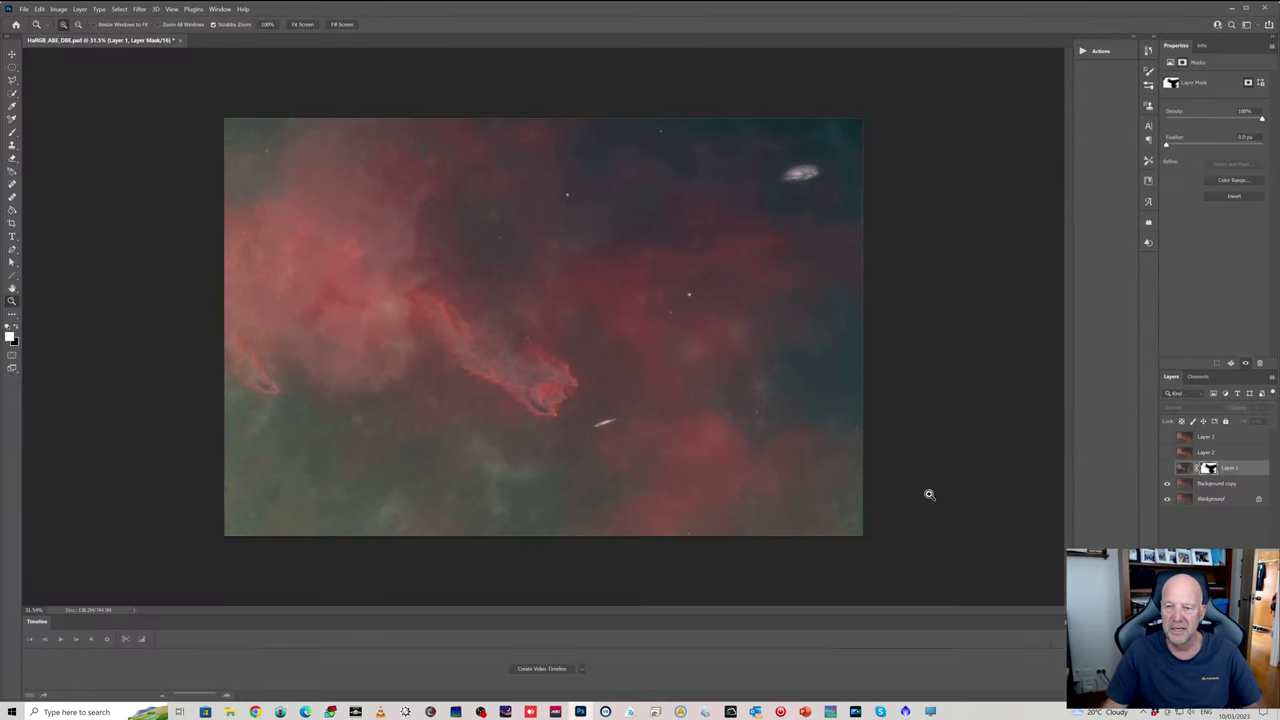
left_click(1167, 469)
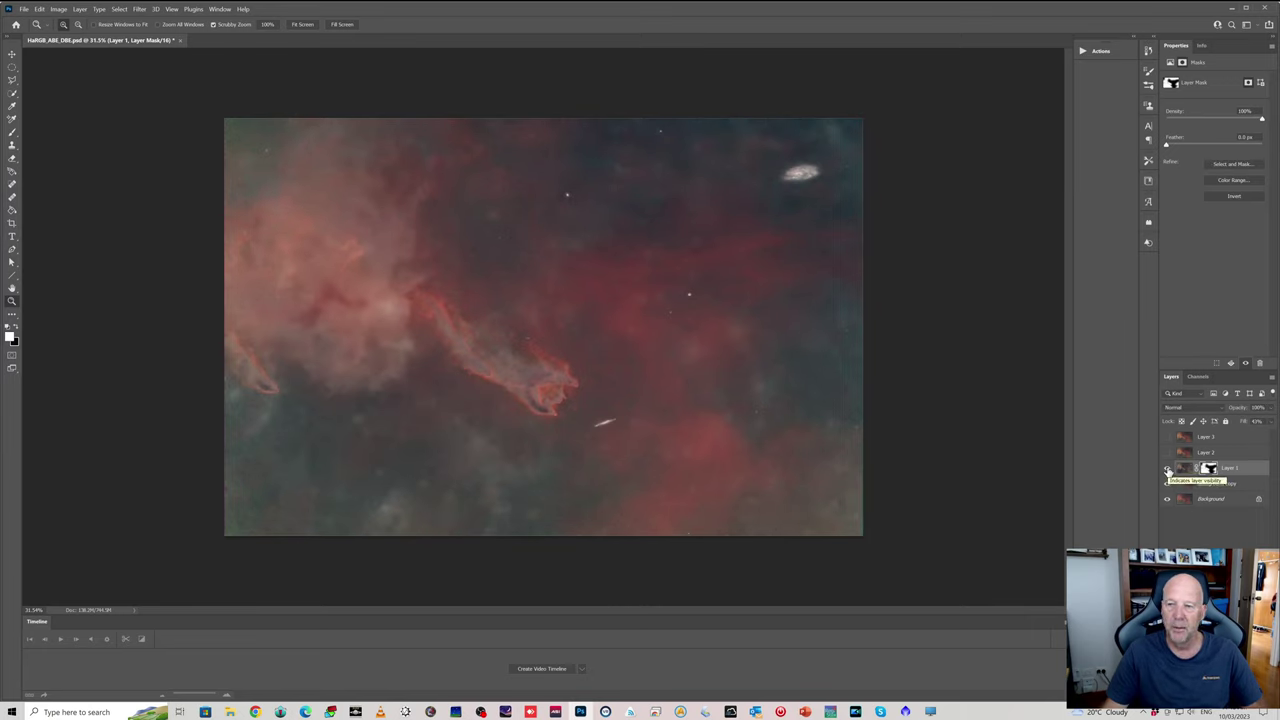
left_click(1167, 469)
left_click(1167, 469)
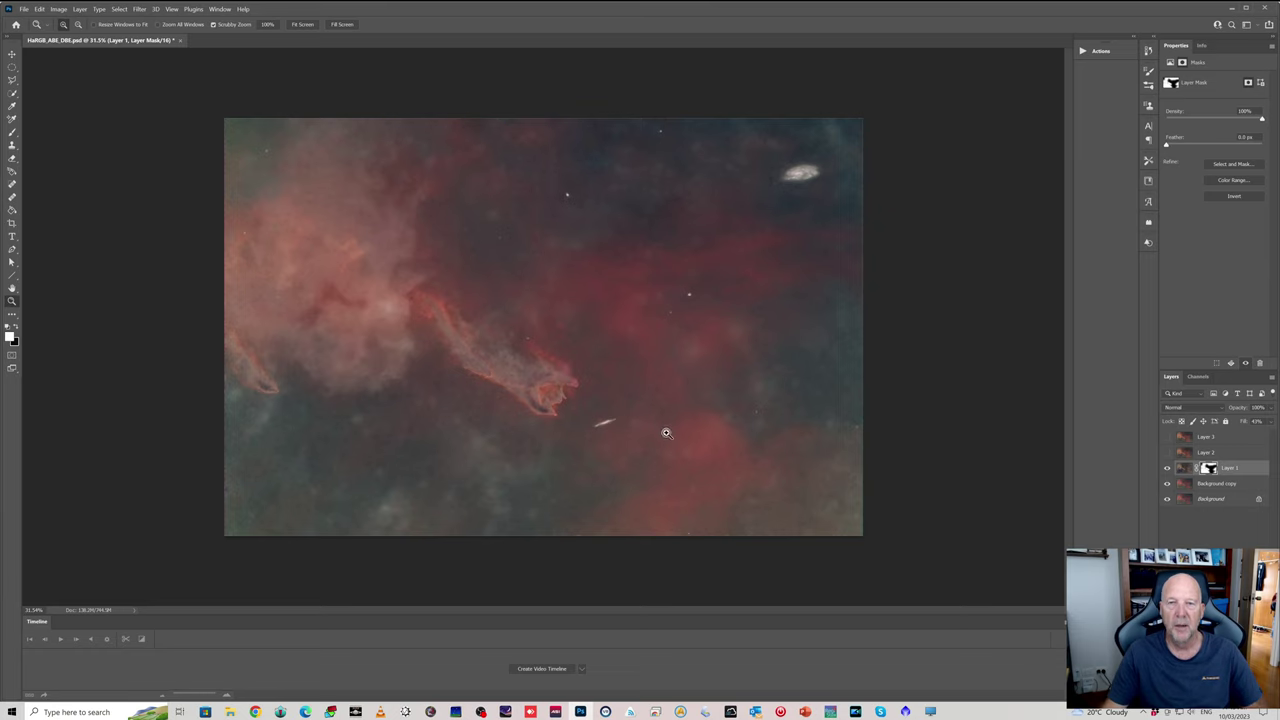
left_click(1167, 452)
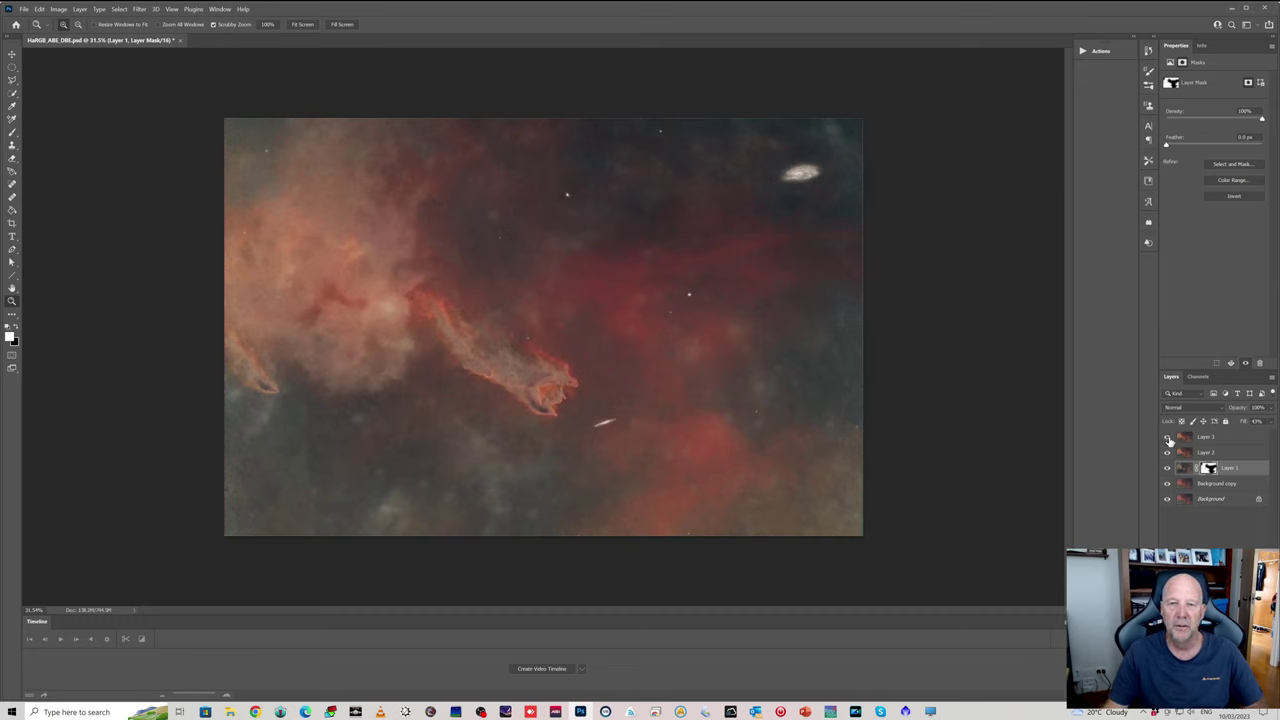
left_click(557, 712)
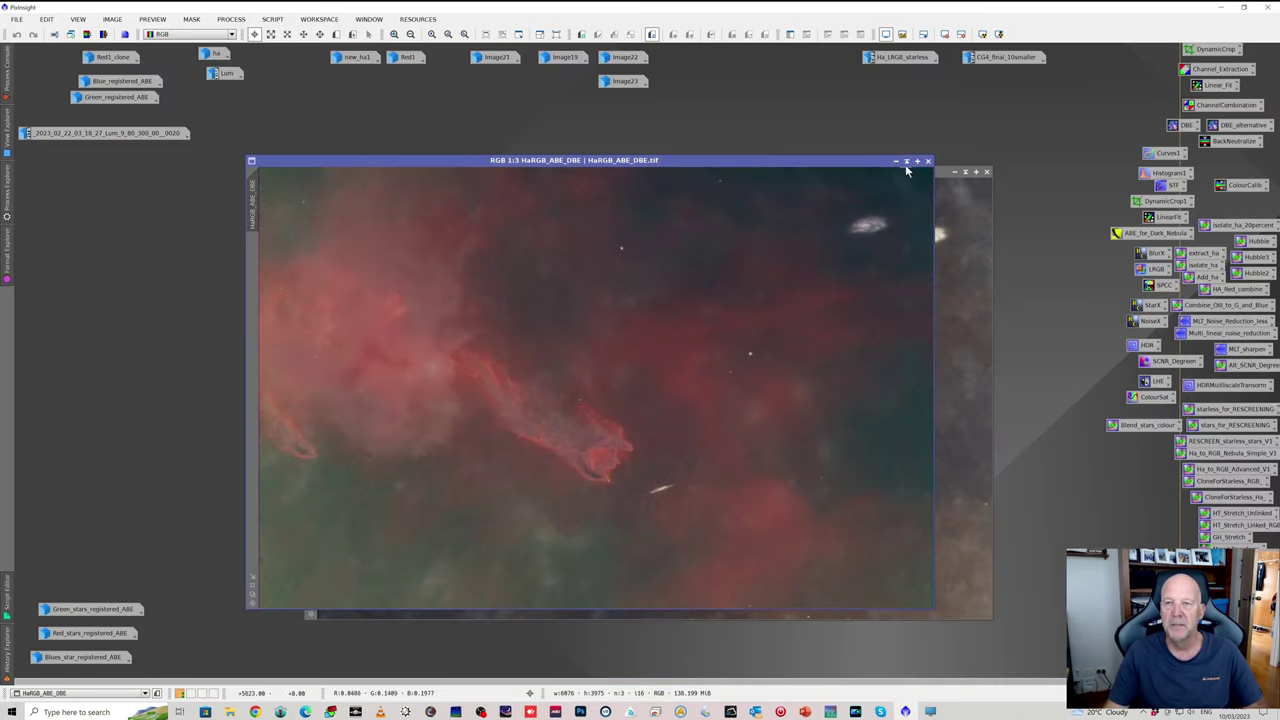
- Iconize HaRGB_ABE_DBE and RGB, briefly view Ha_LRGB_starless, then iconize it as well
left_click(906, 161)
left_click(954, 173)
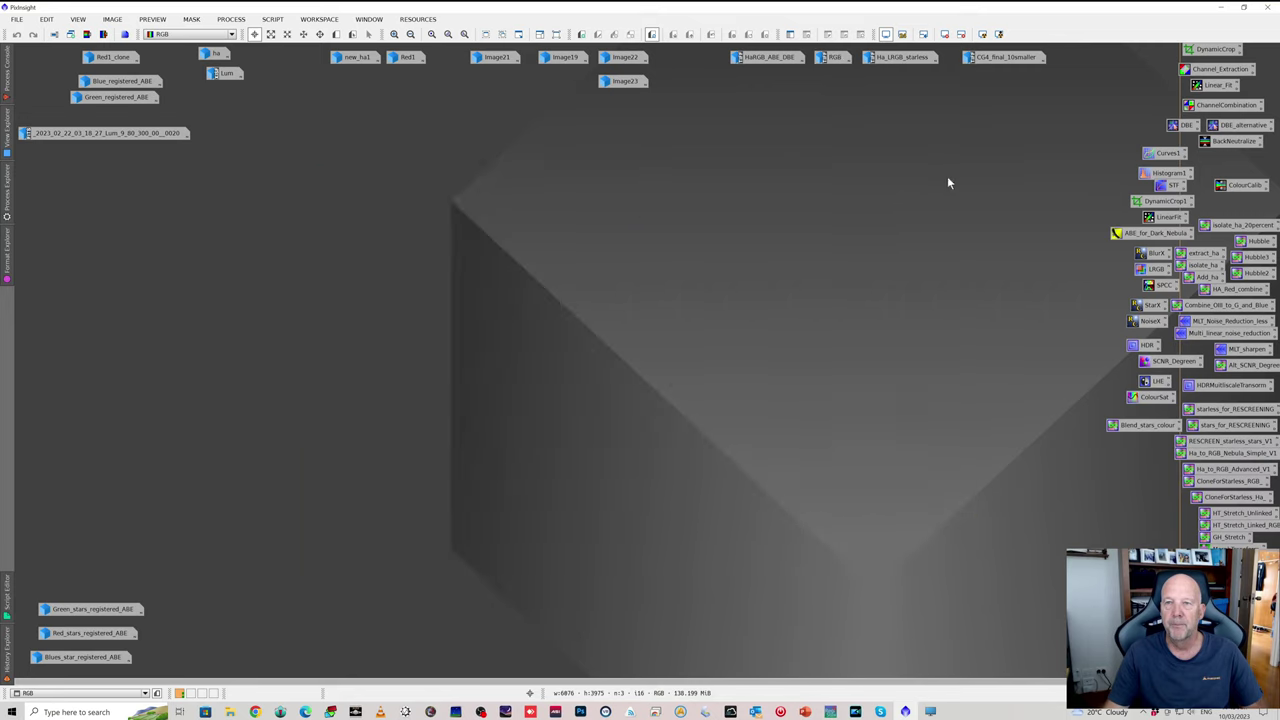
double_click(900, 58)
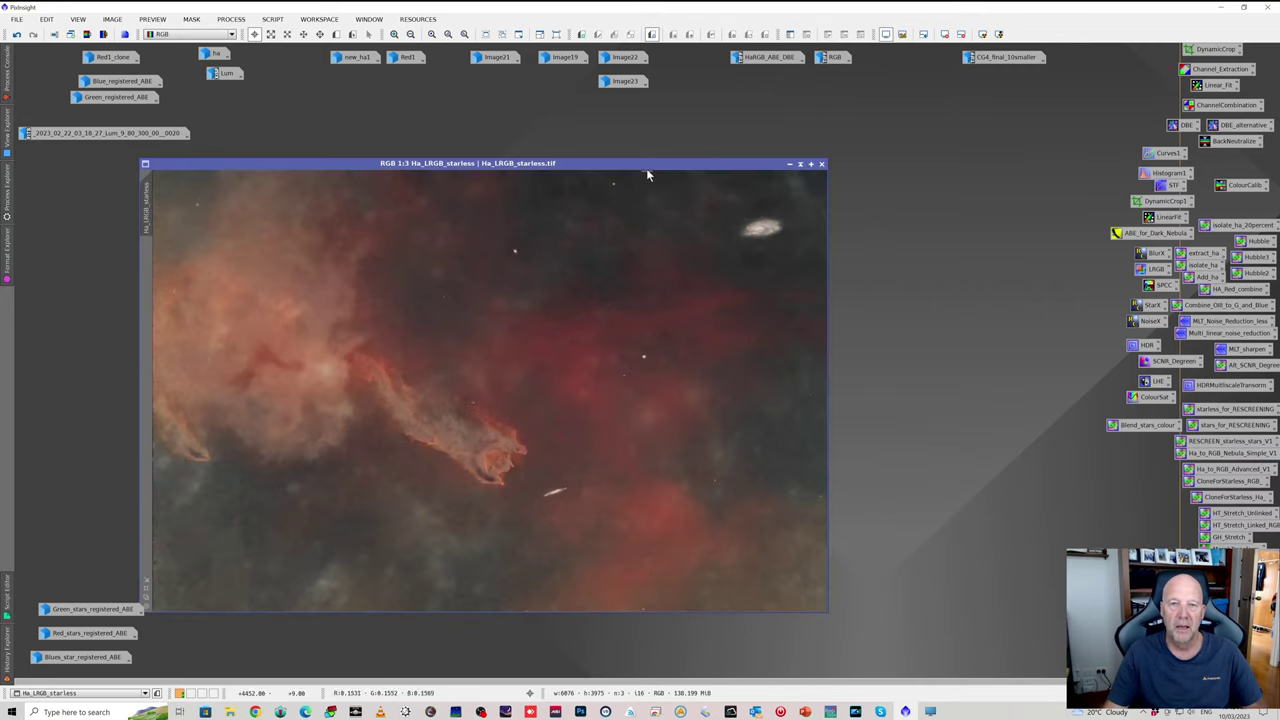
left_click_drag(647, 164, 742, 164)
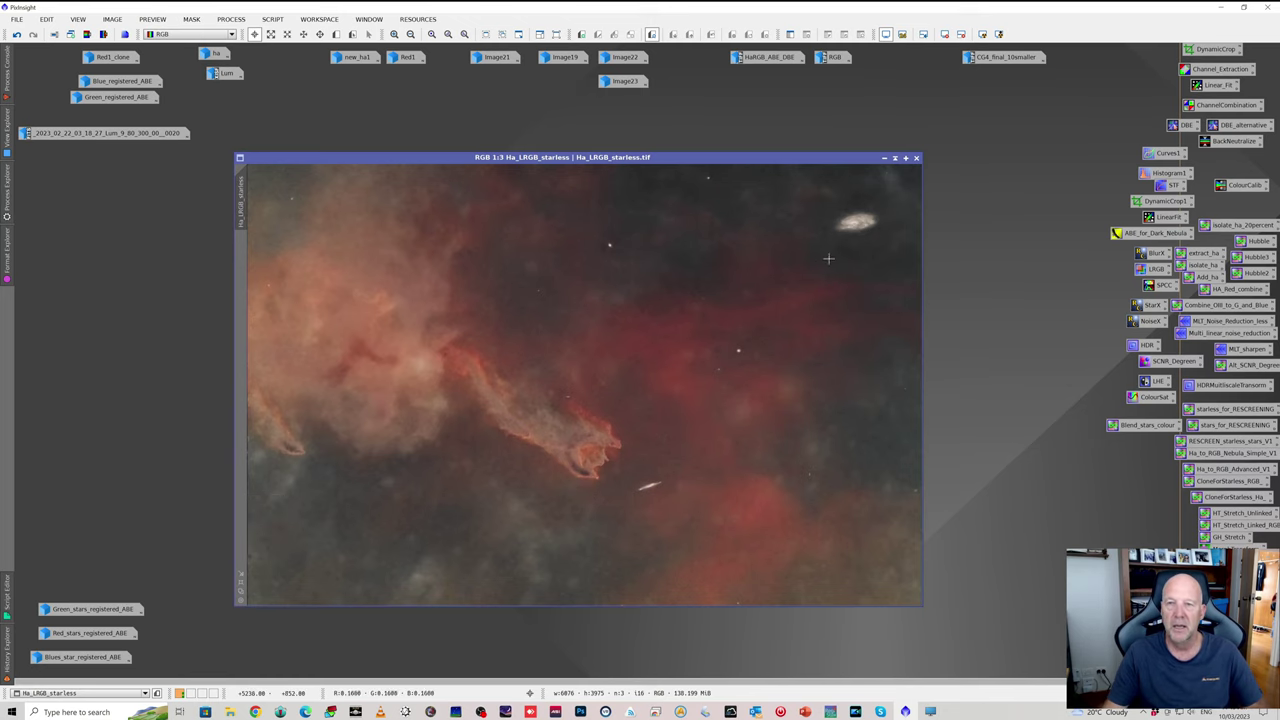
left_click(885, 158)
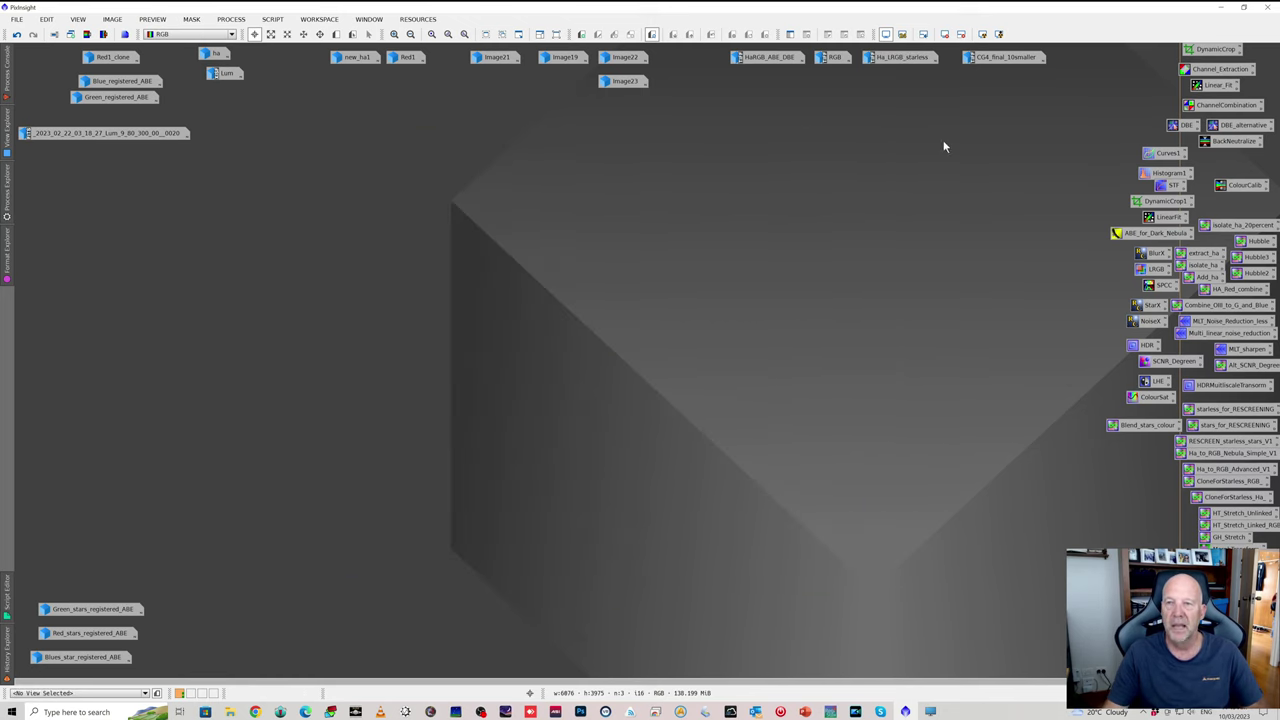
- Open CG4_final_10smaller.tif from its icon and nudge its window up and left
double_click(1004, 57)
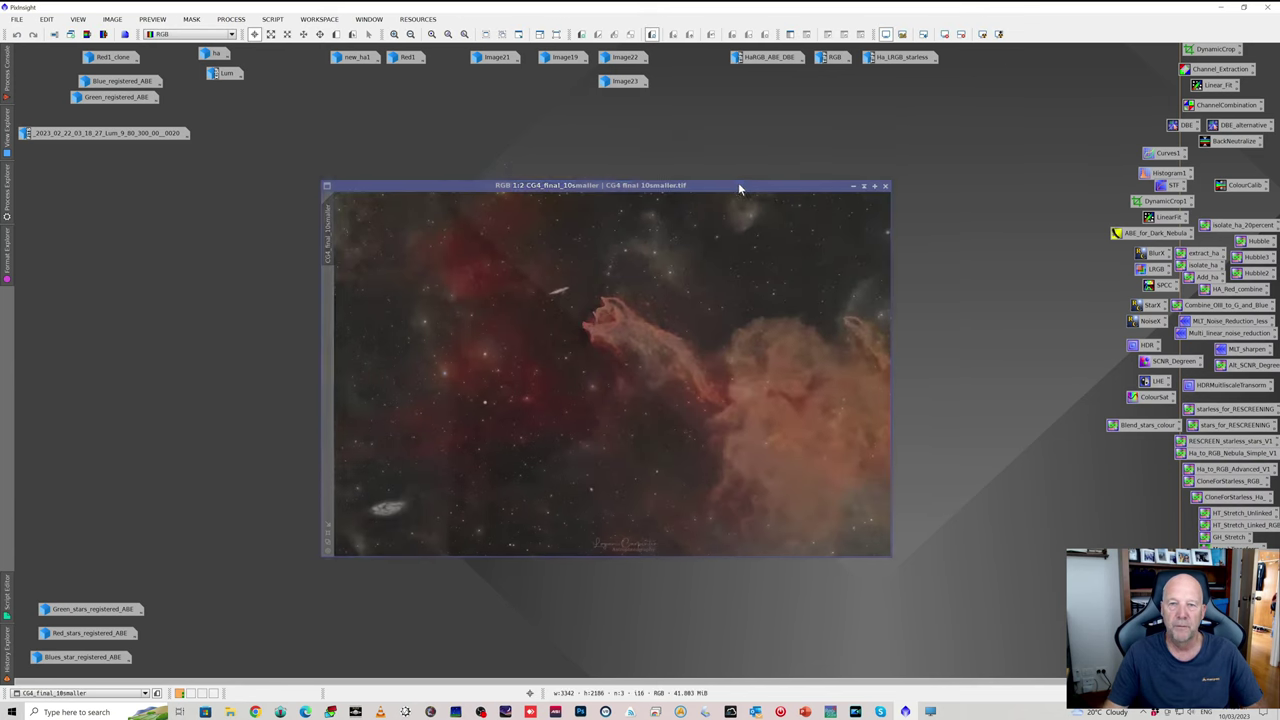
left_click_drag(740, 188, 713, 170)
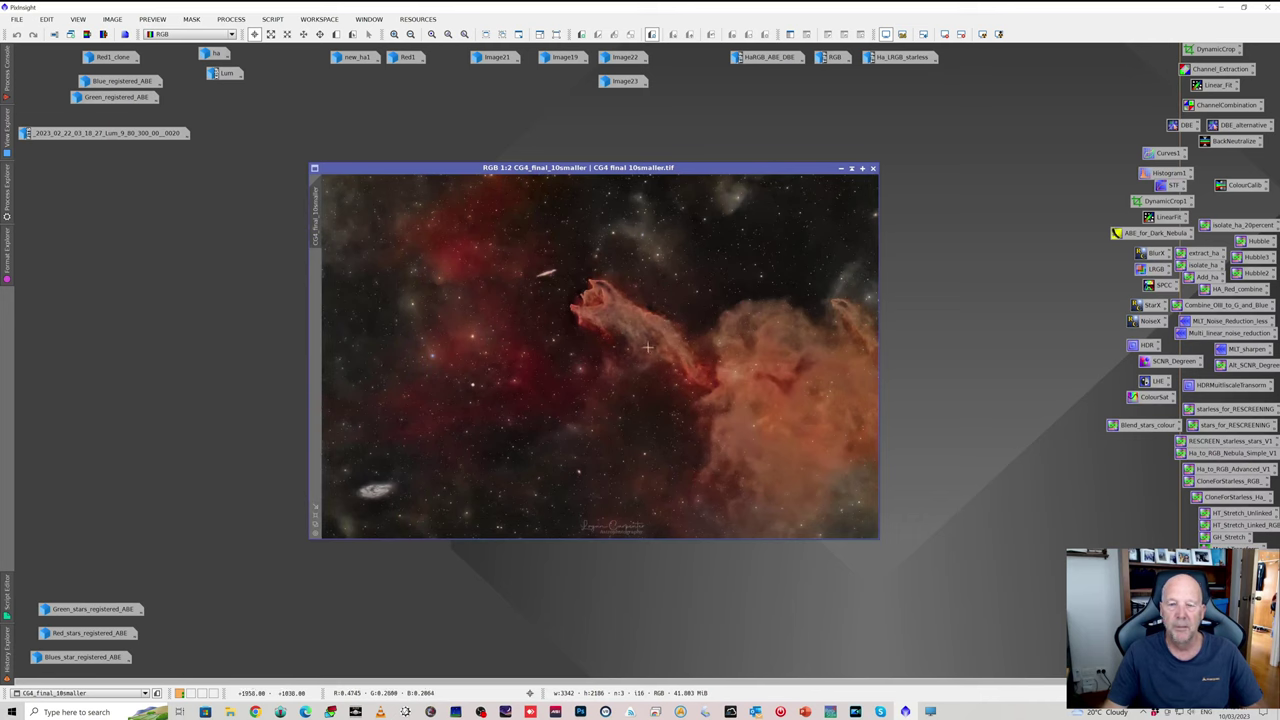